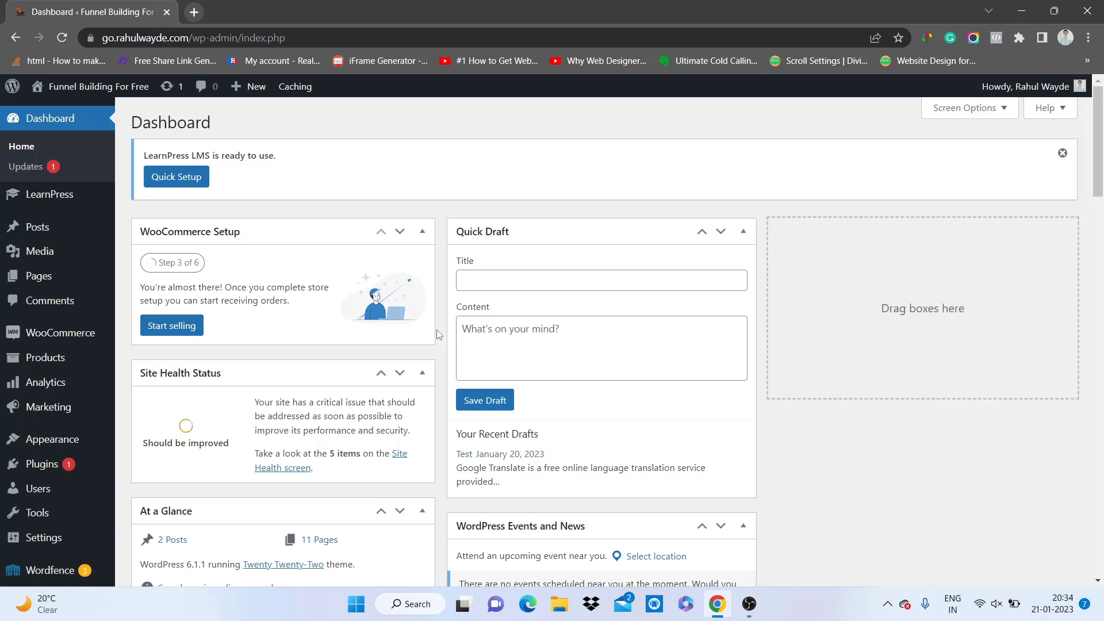
# Search the WordPress plugin directory for 'envato'.
pyautogui.moveTo(77, 460)
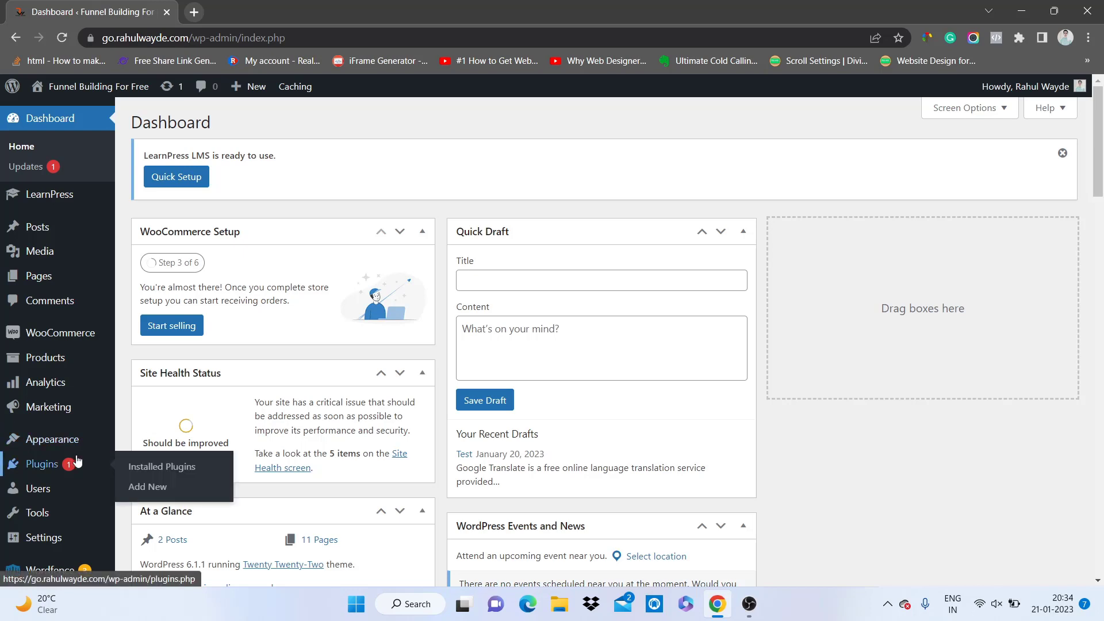
pyautogui.click(140, 489)
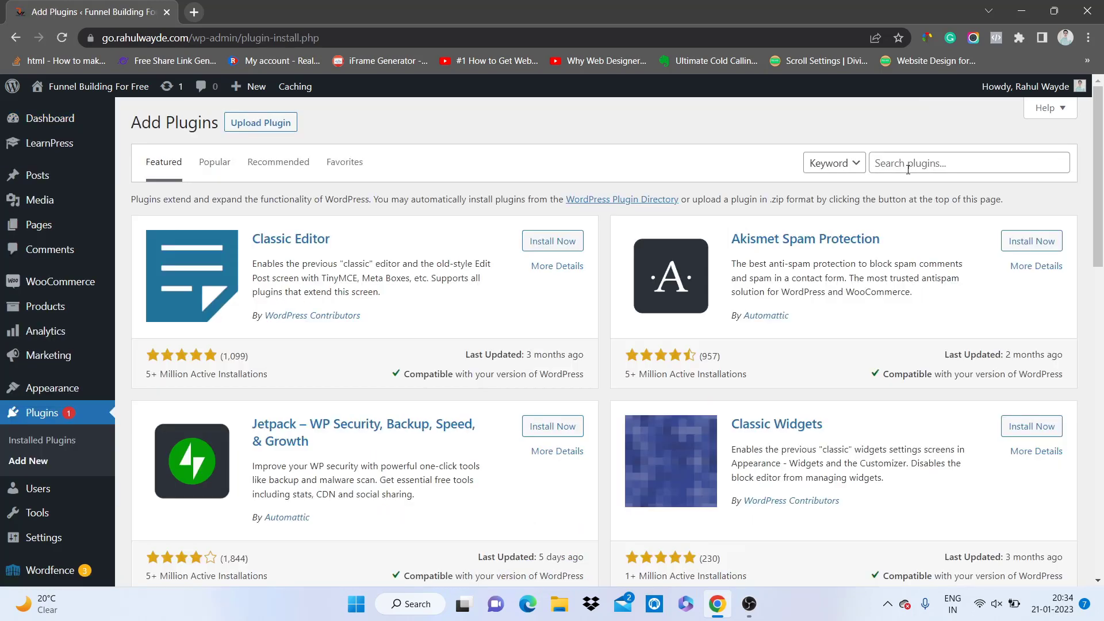
pyautogui.click(907, 162)
pyautogui.write('envato')
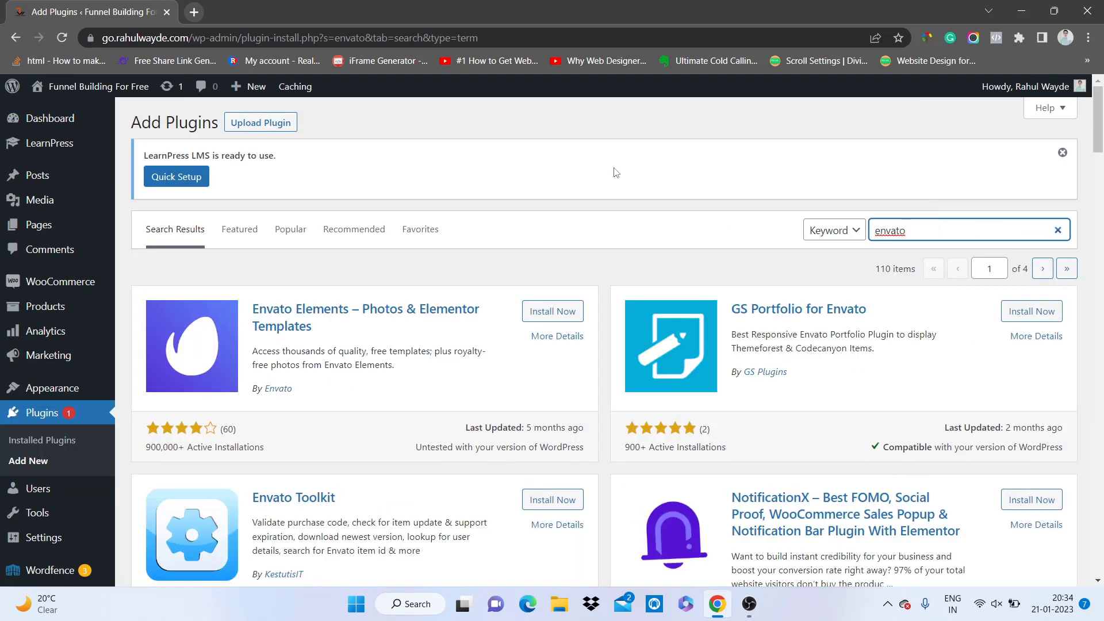
# Install the Envato Elements plugin after noting its Untested compatibility warning.
pyautogui.scroll(-1, 337, 336)
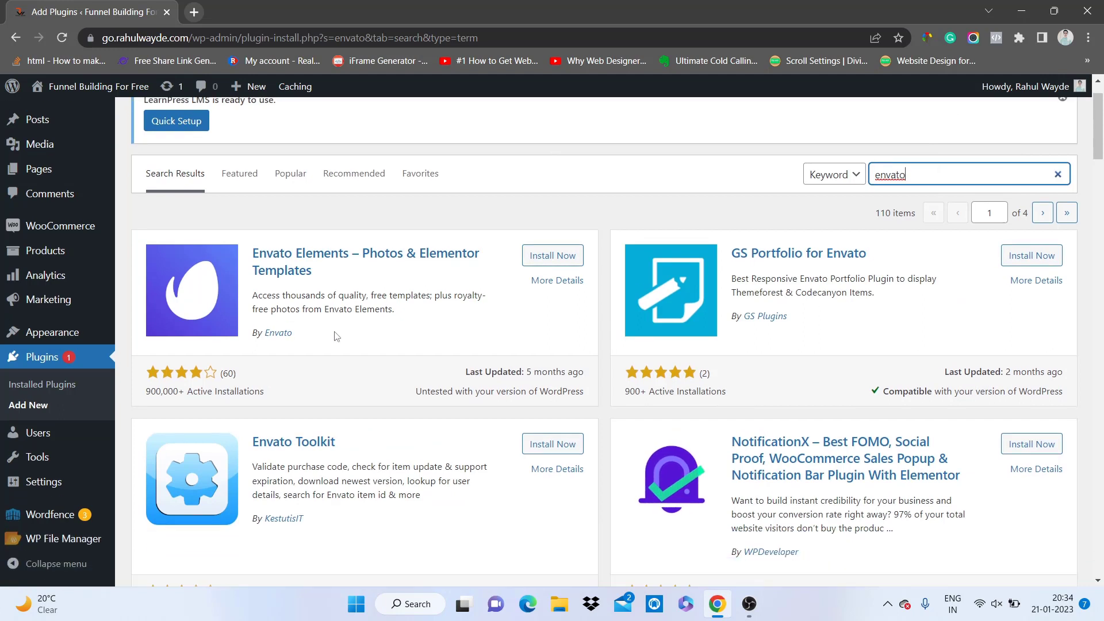
pyautogui.click(337, 336)
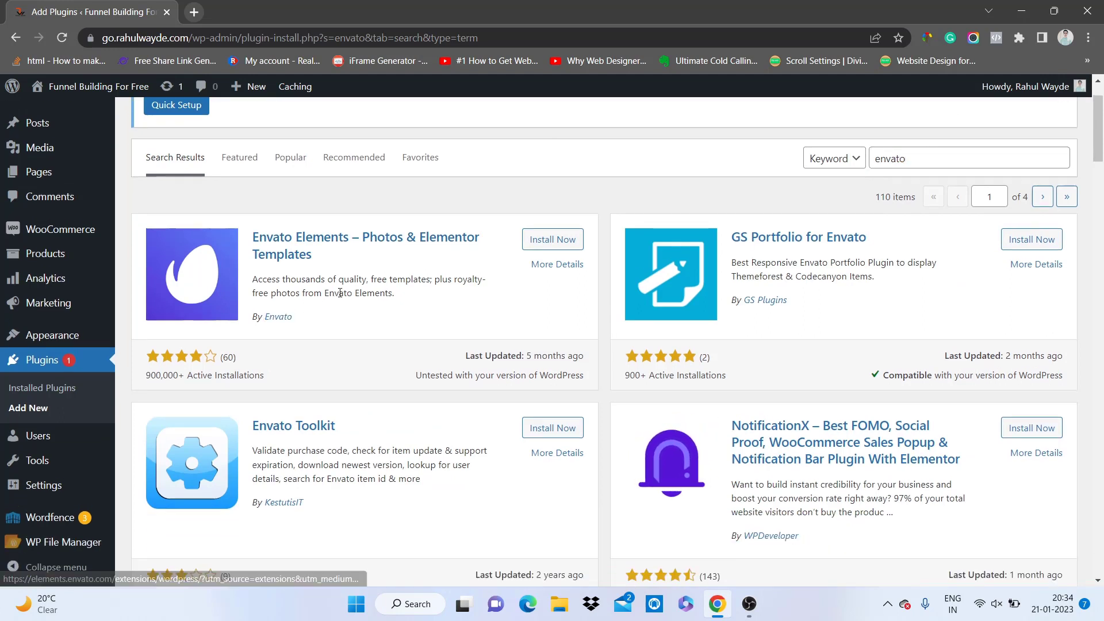
pyautogui.doubleClick(428, 374)
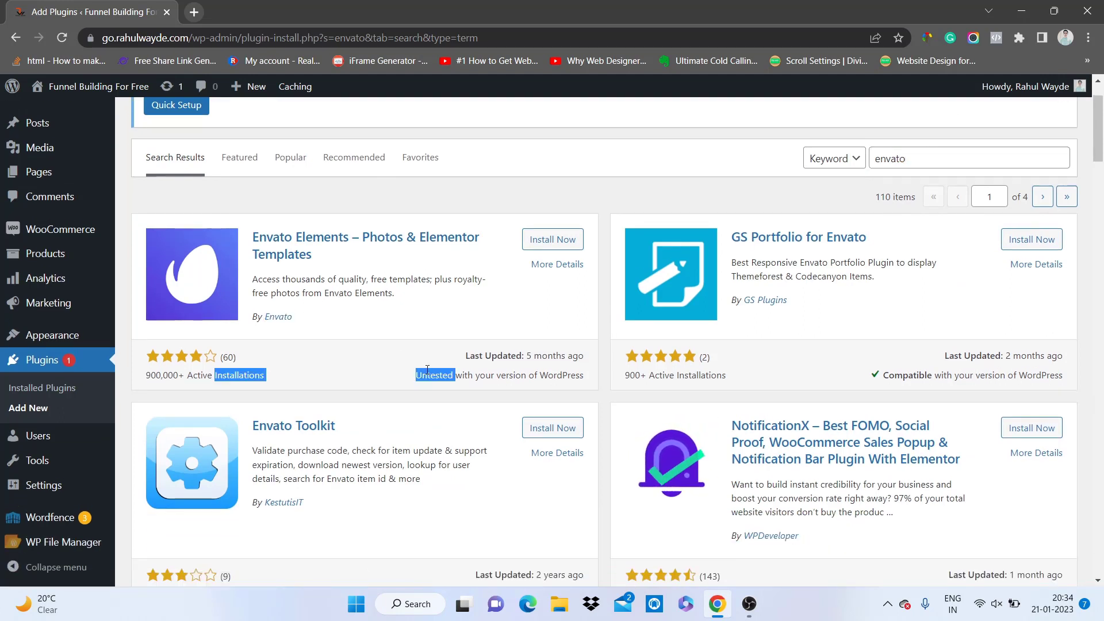
pyautogui.click(426, 333)
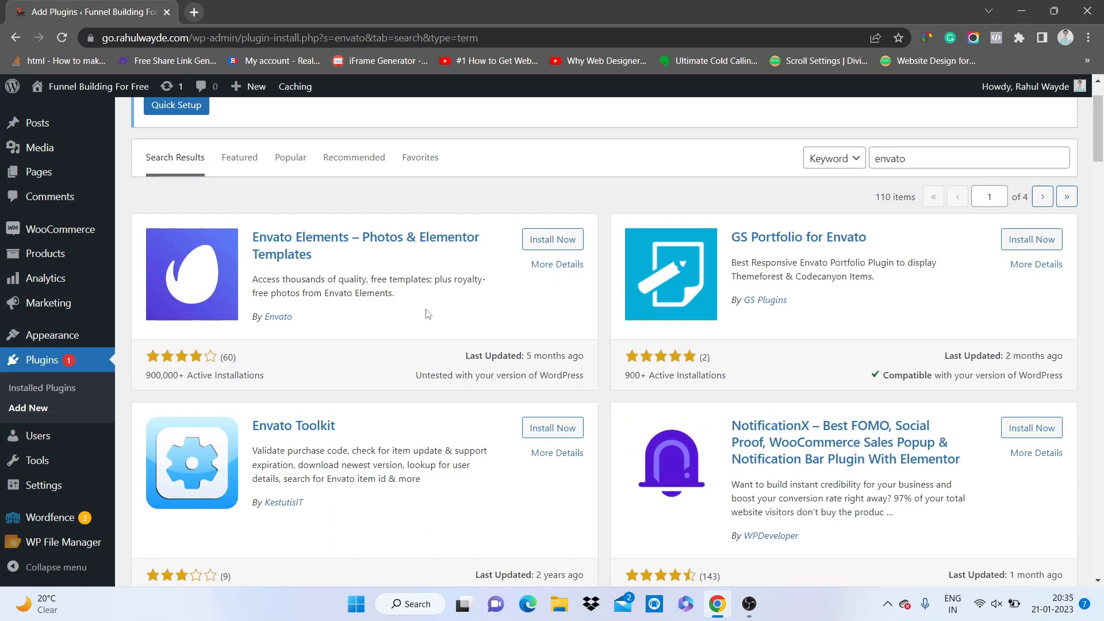
pyautogui.click(566, 241)
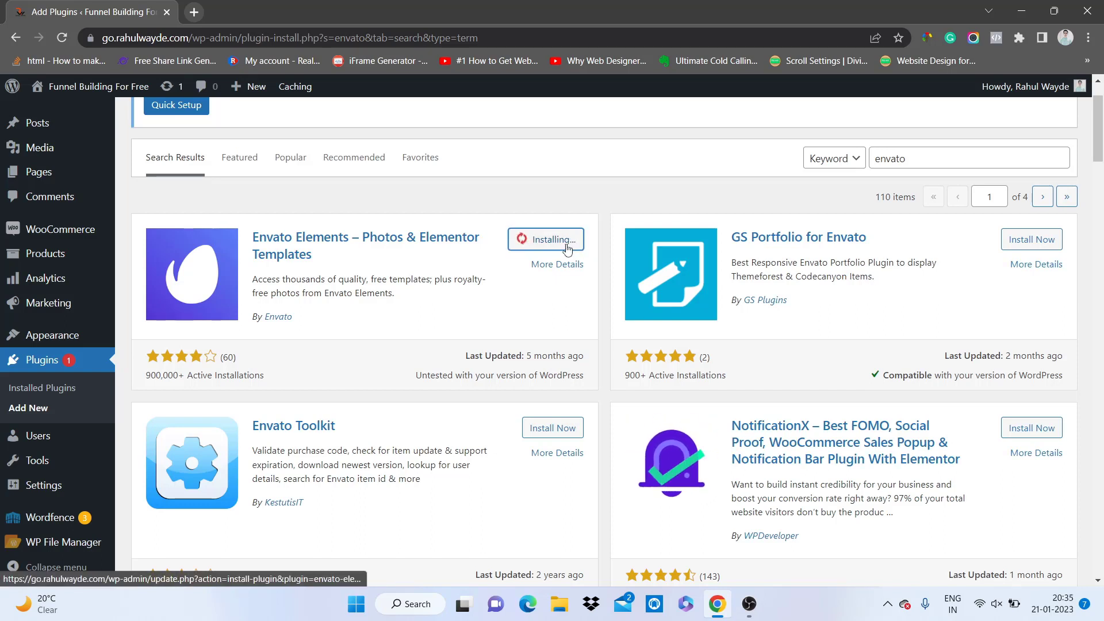
# Activate Envato Elements and start a new page titled 'Demo'.
pyautogui.click(561, 241)
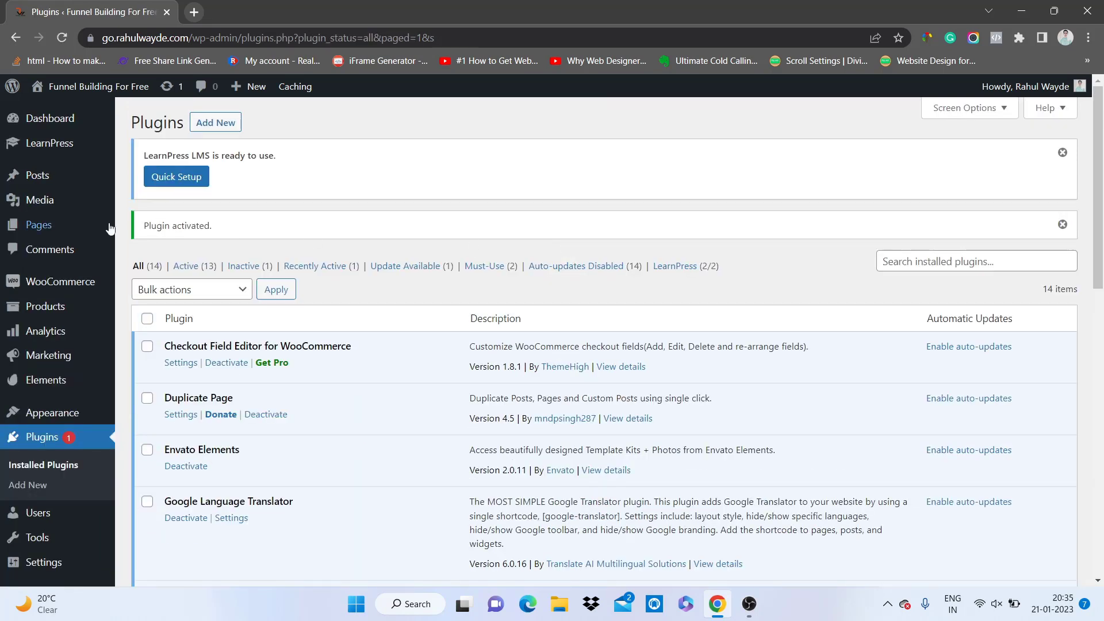
pyautogui.moveTo(72, 227)
pyautogui.click(142, 251)
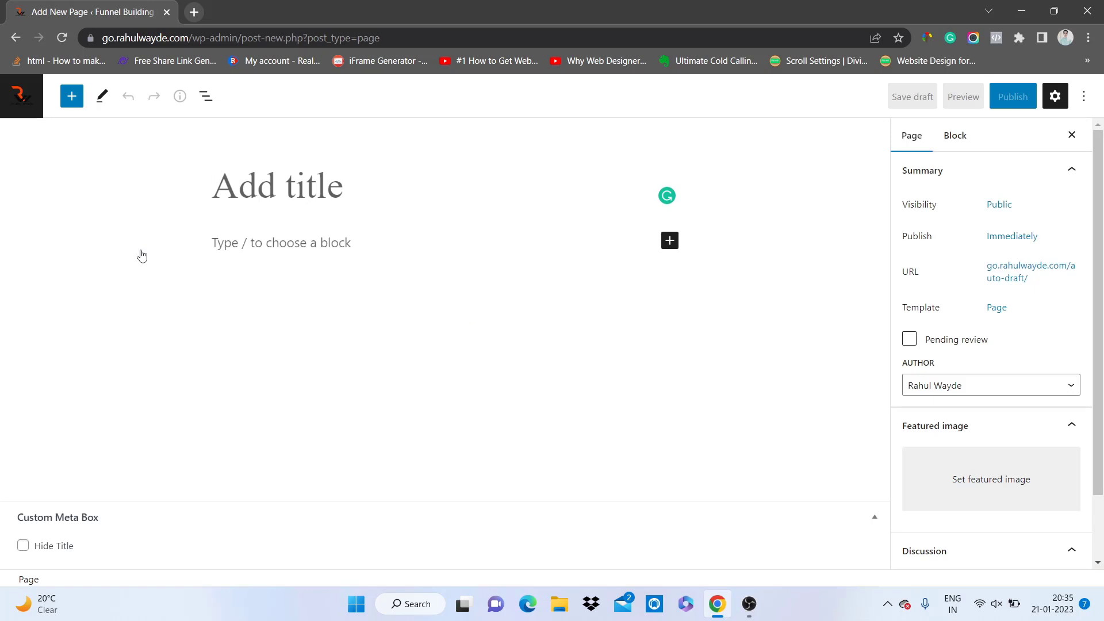
pyautogui.write('Demo')
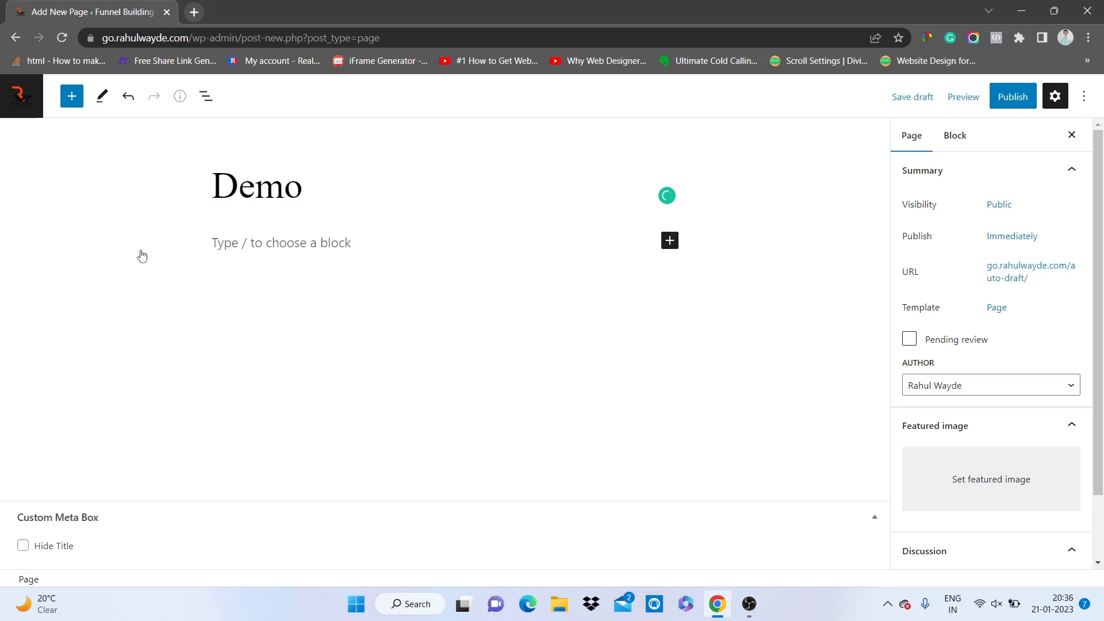
# Publish the Demo page and open it in Elementor.
pyautogui.click(1008, 95)
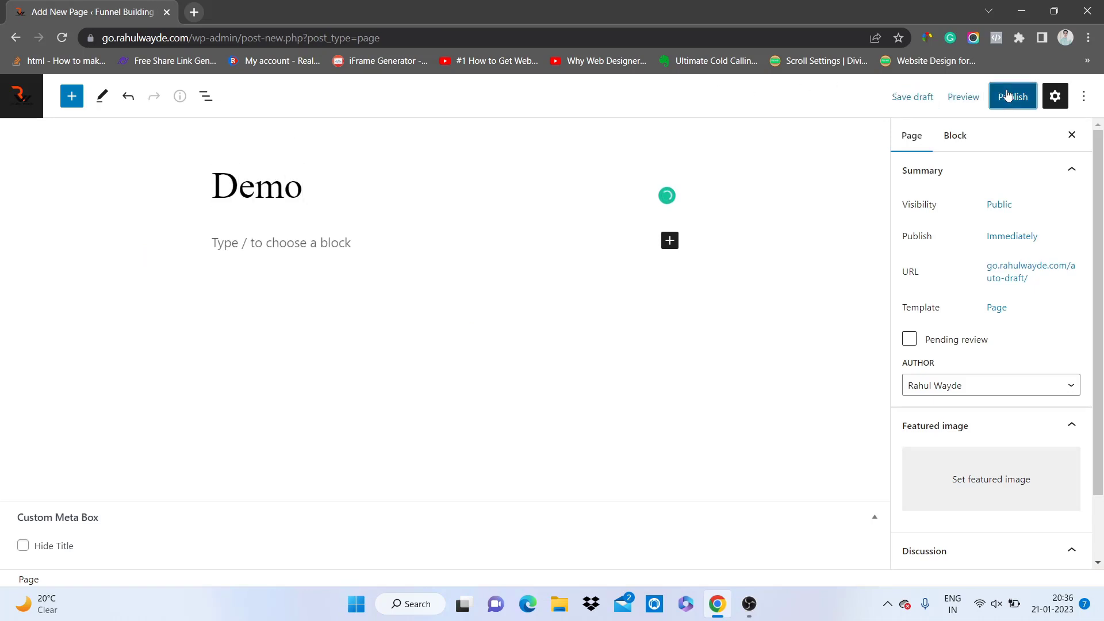
pyautogui.click(953, 93)
pyautogui.click(313, 98)
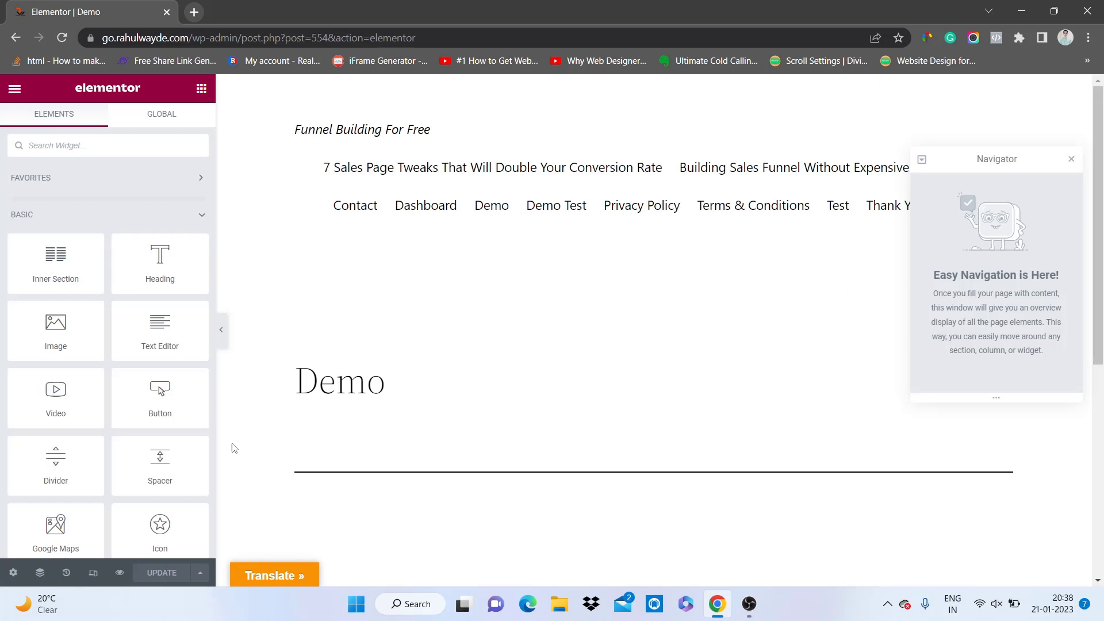
# Switch the Demo page layout to Elementor Canvas and update the page.
pyautogui.click(13, 573)
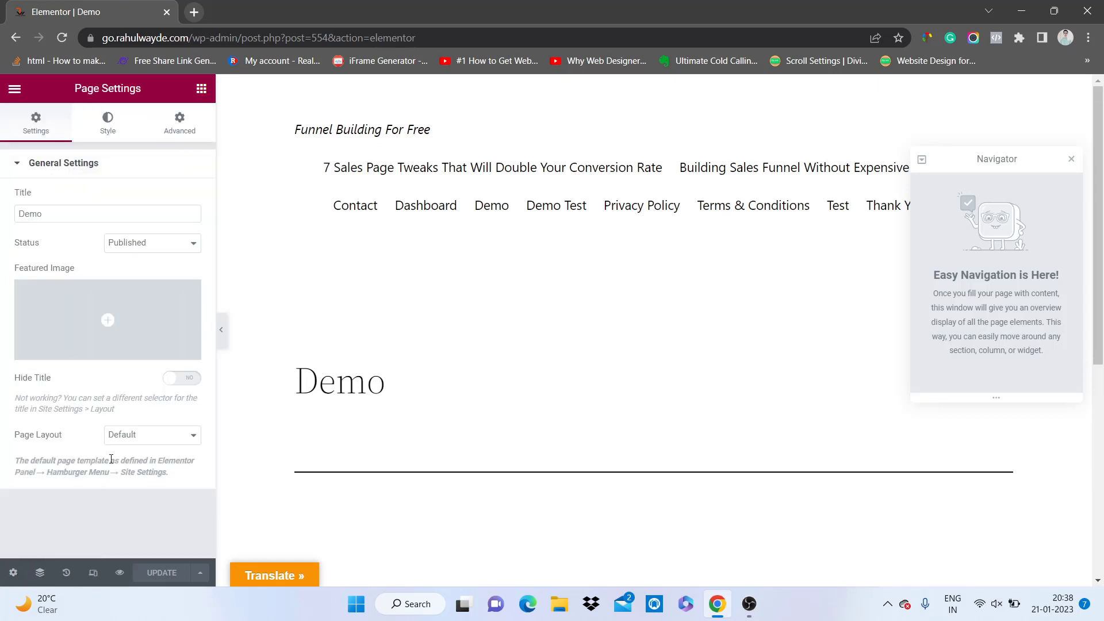
pyautogui.click(139, 441)
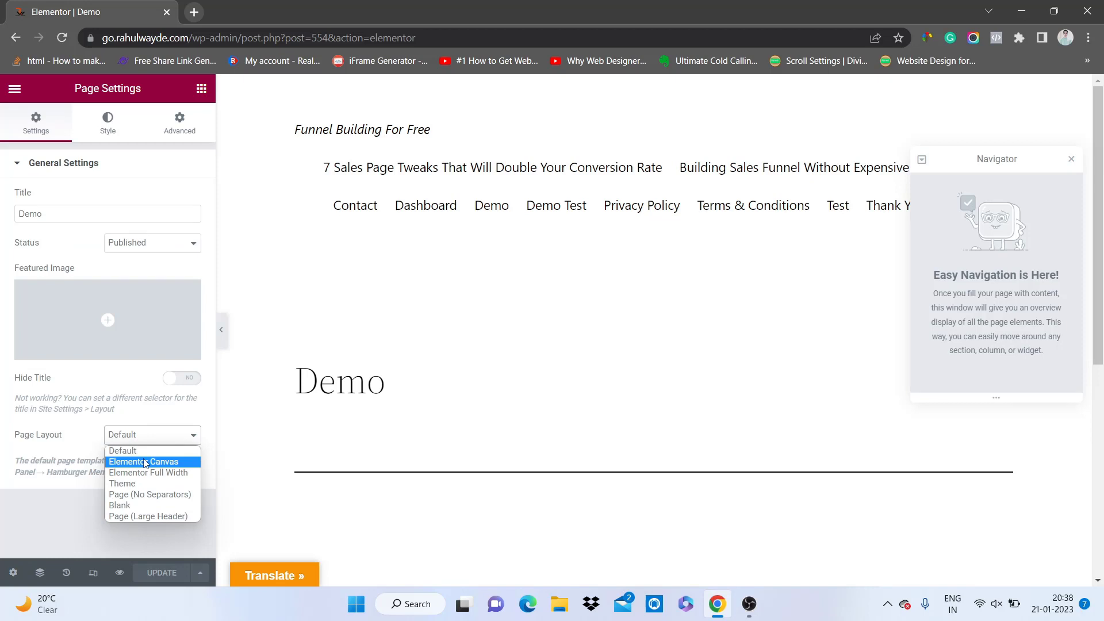
pyautogui.click(145, 462)
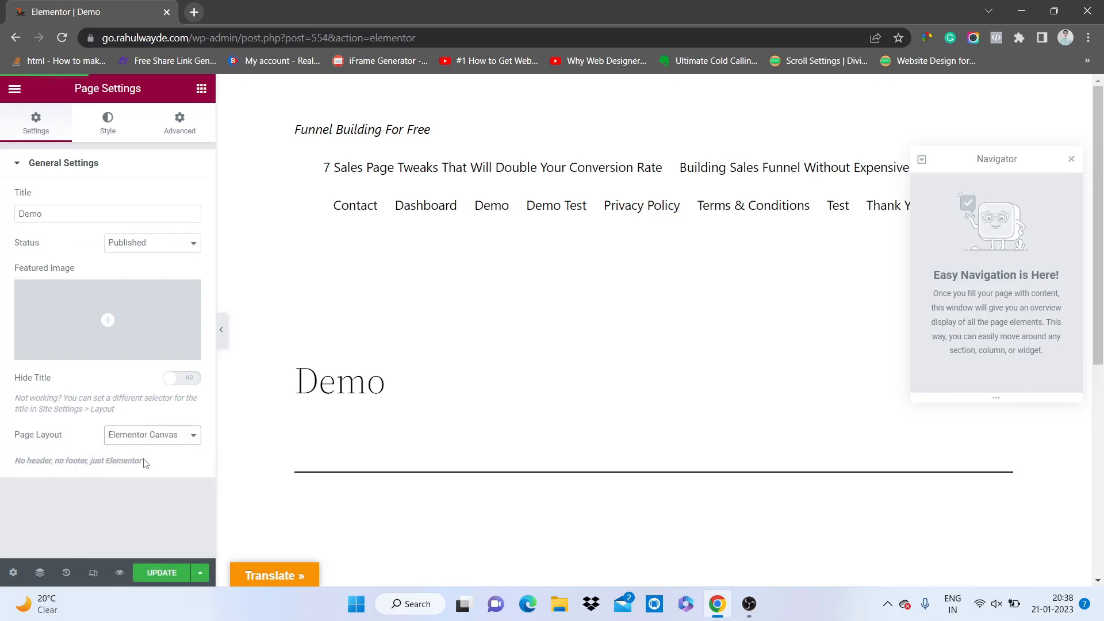
pyautogui.click(163, 574)
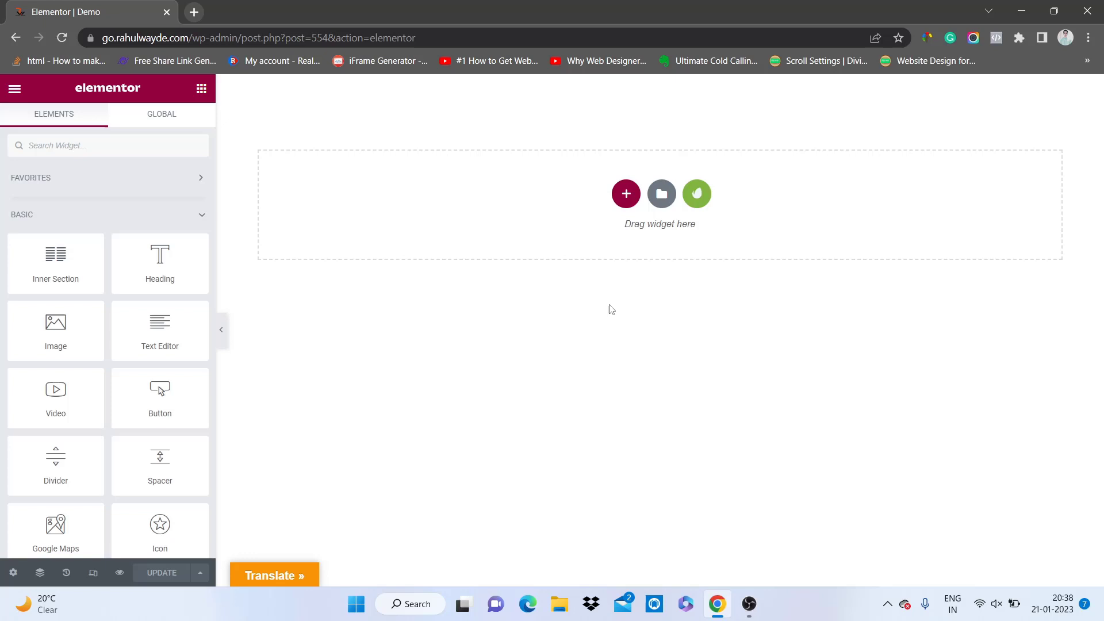
pyautogui.click(662, 196)
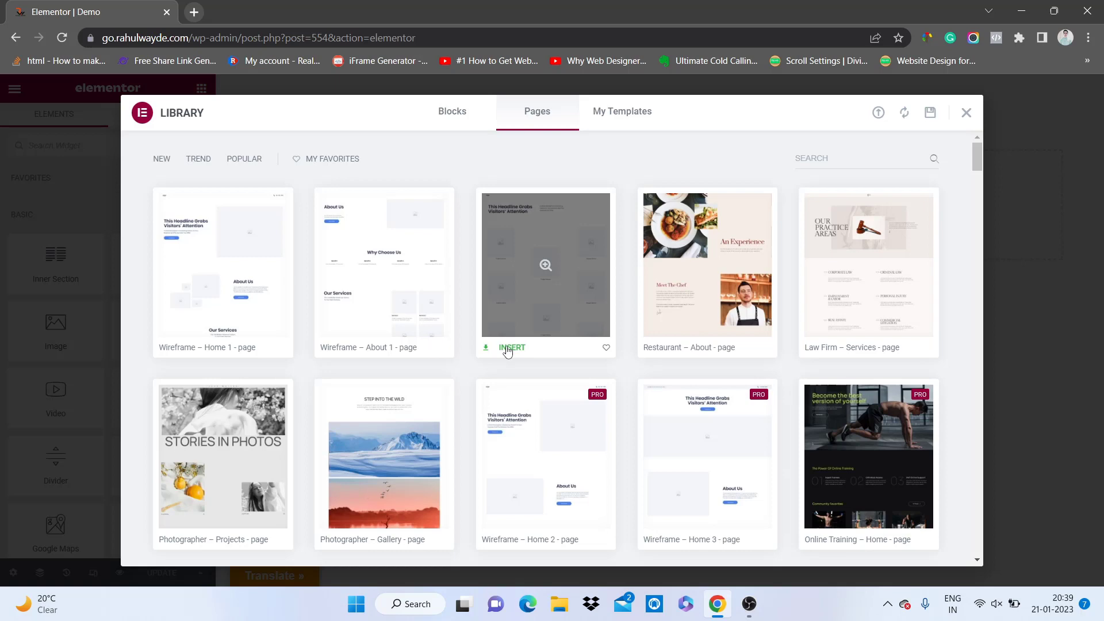
pyautogui.scroll(-1, 535, 357)
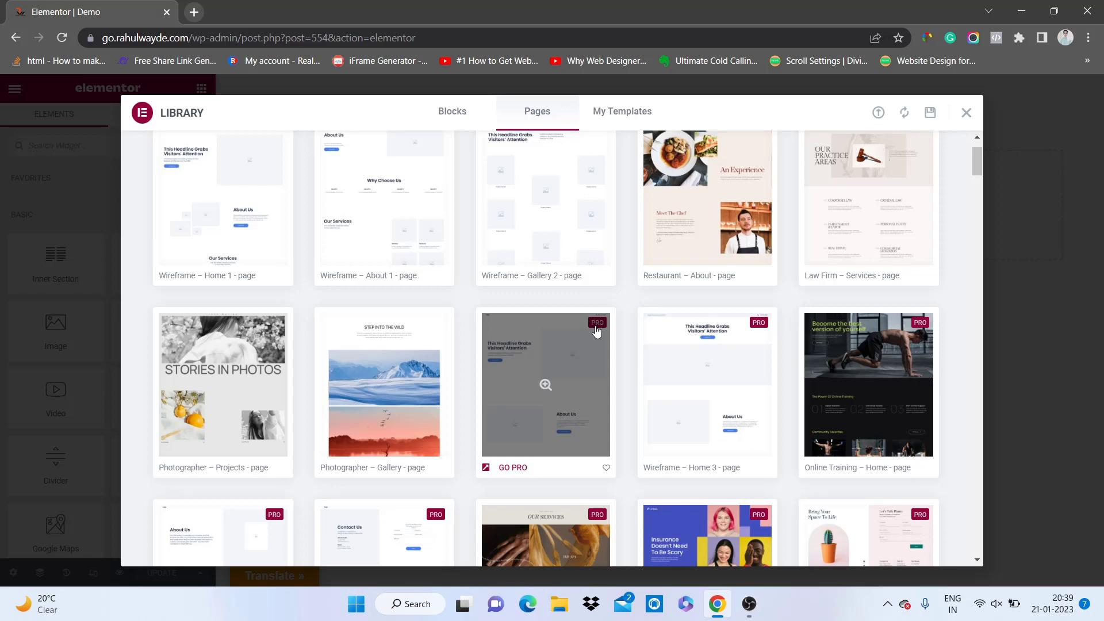
pyautogui.scroll(1, 597, 332)
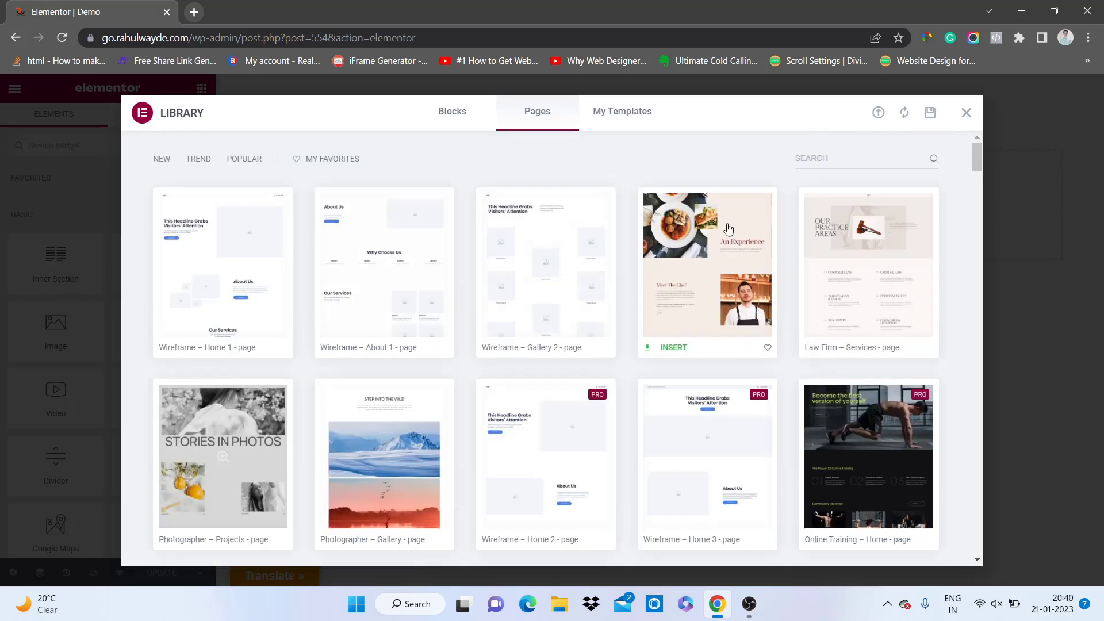
pyautogui.click(968, 115)
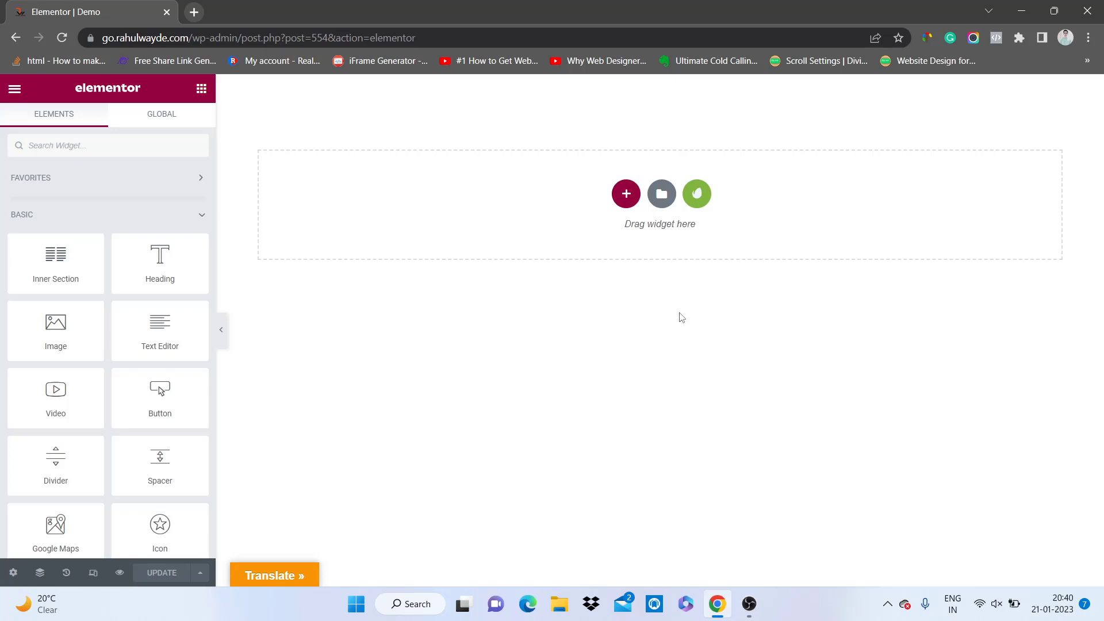
# Browse Envato Elements' Premium Kits, Free Kits and Free Blocks, then scroll Free Kits to Event Planner.
pyautogui.click(698, 195)
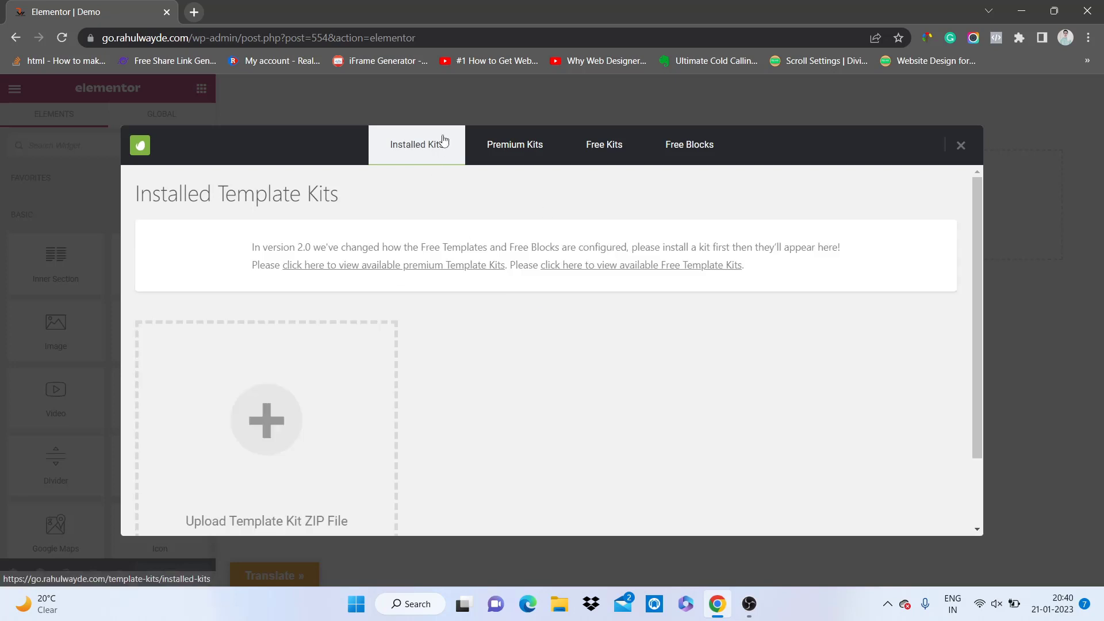
pyautogui.click(495, 149)
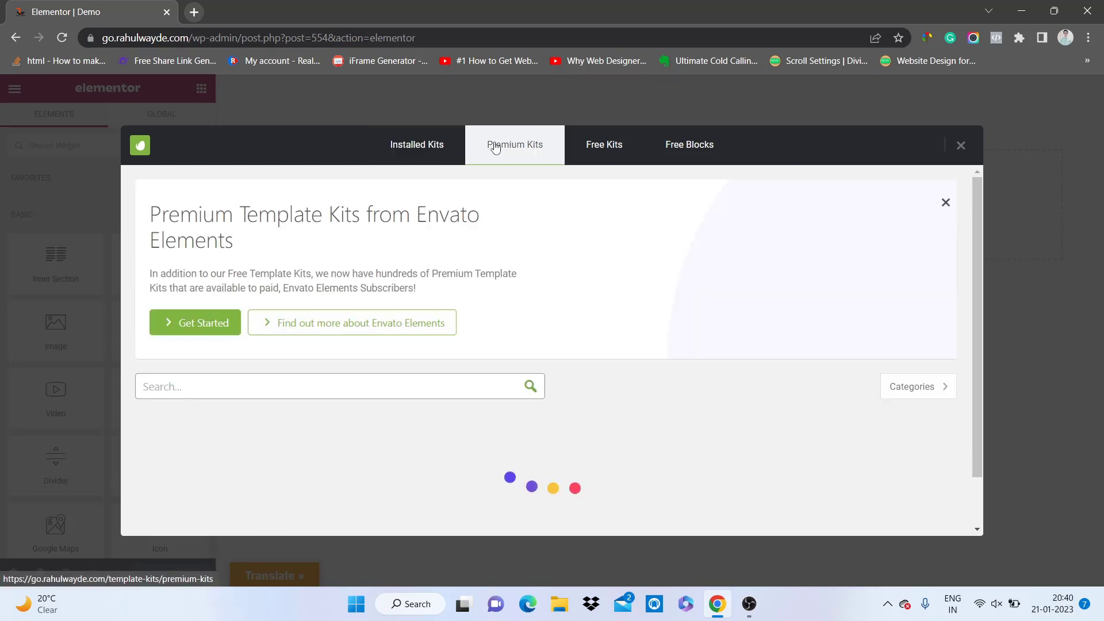
pyautogui.click(595, 150)
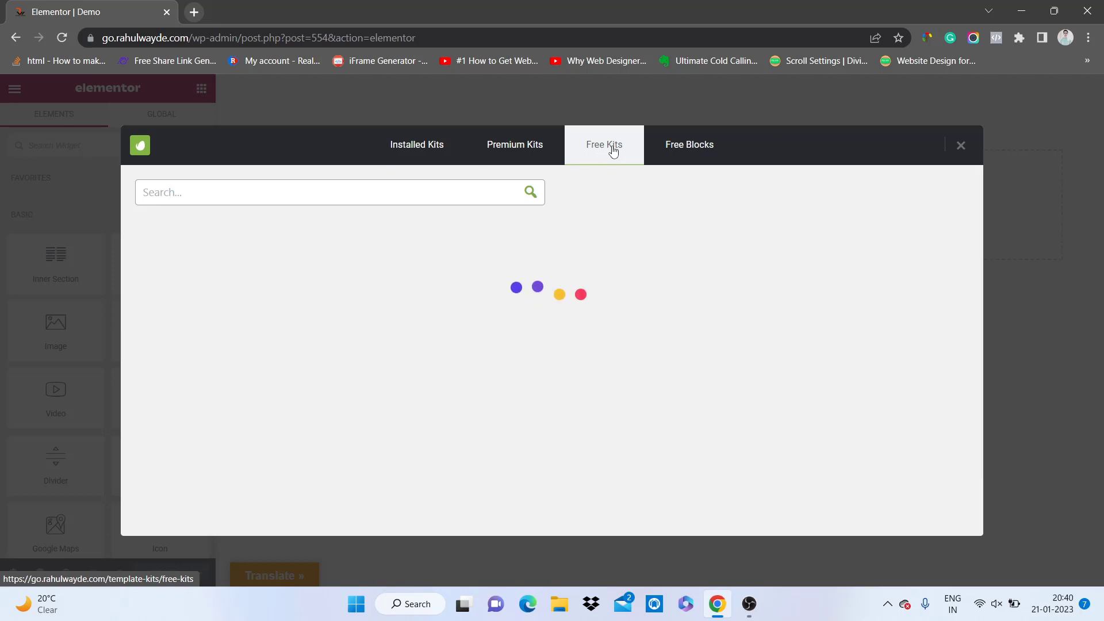
pyautogui.click(692, 151)
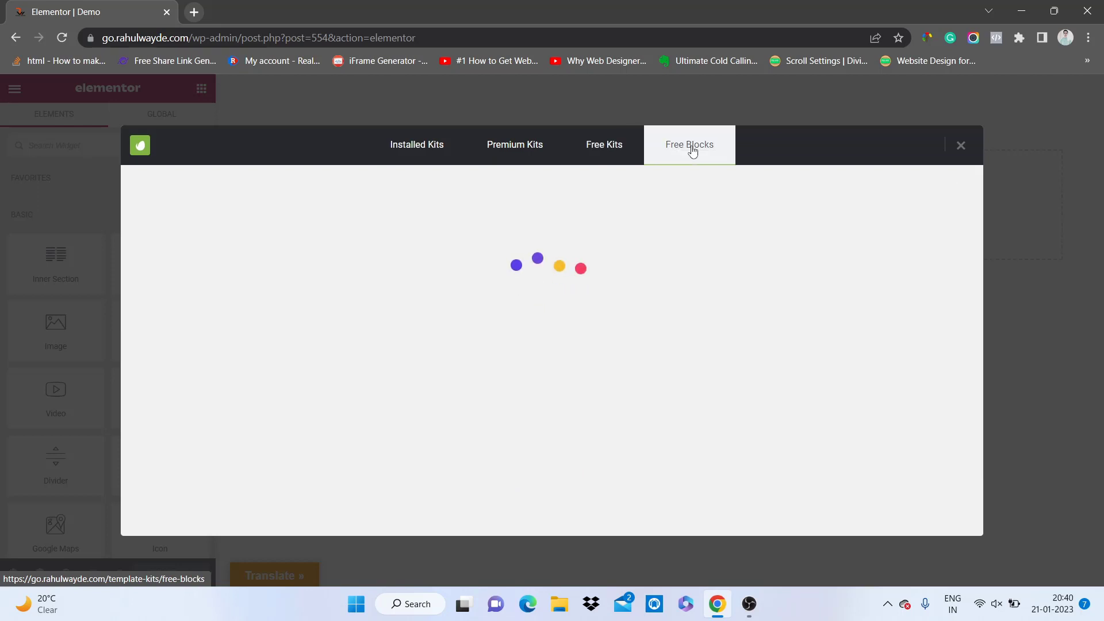
pyautogui.click(610, 149)
pyautogui.scroll(-3, 577, 237)
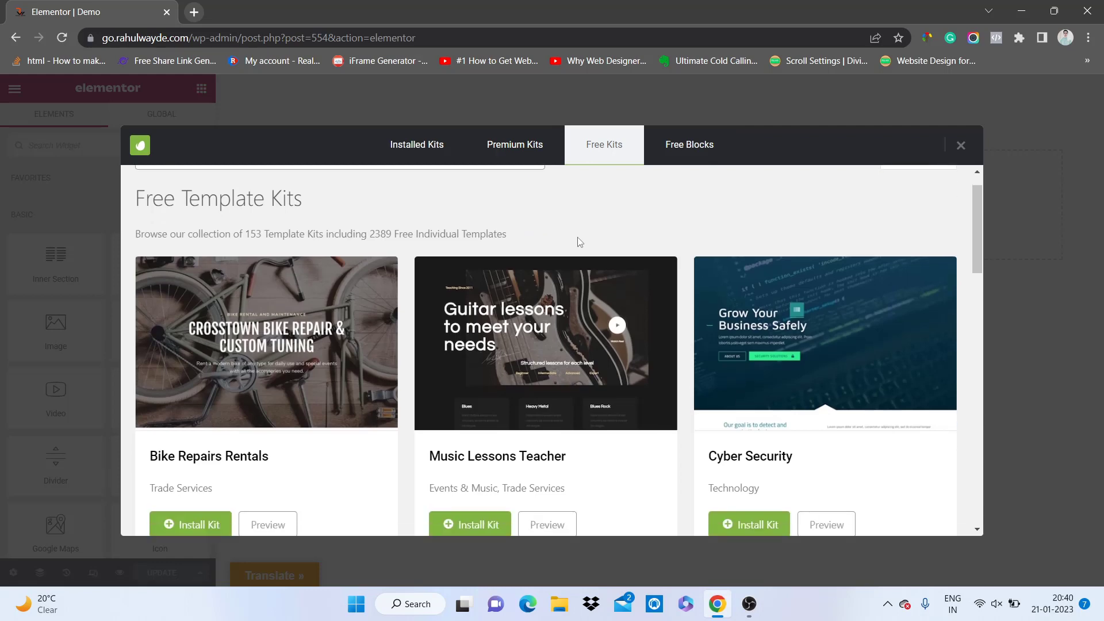
pyautogui.scroll(-3, 579, 242)
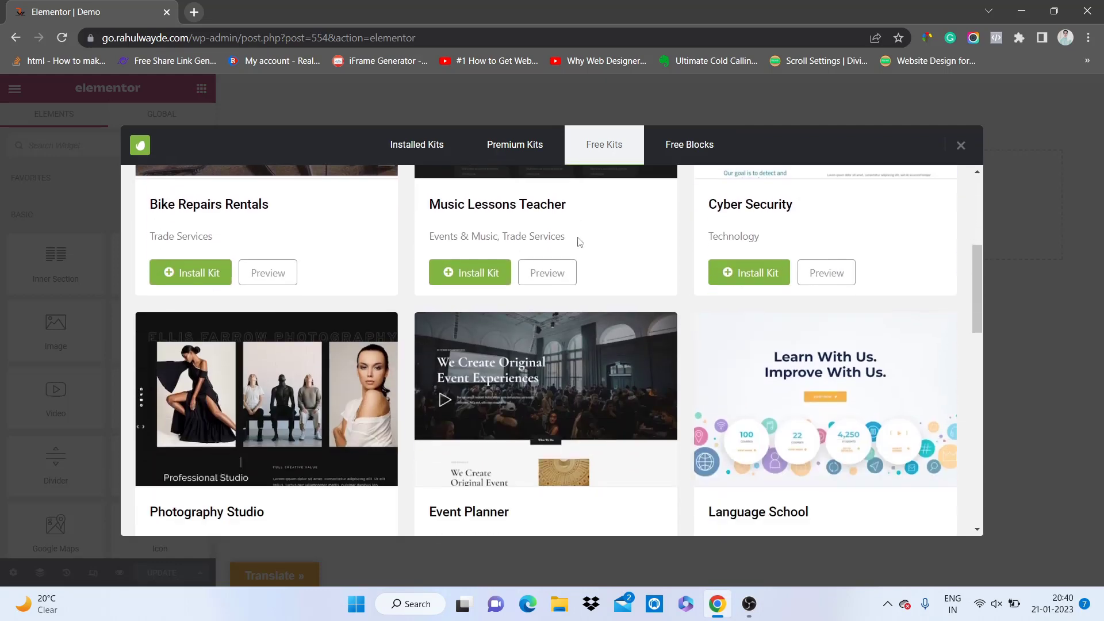
pyautogui.scroll(-3, 580, 242)
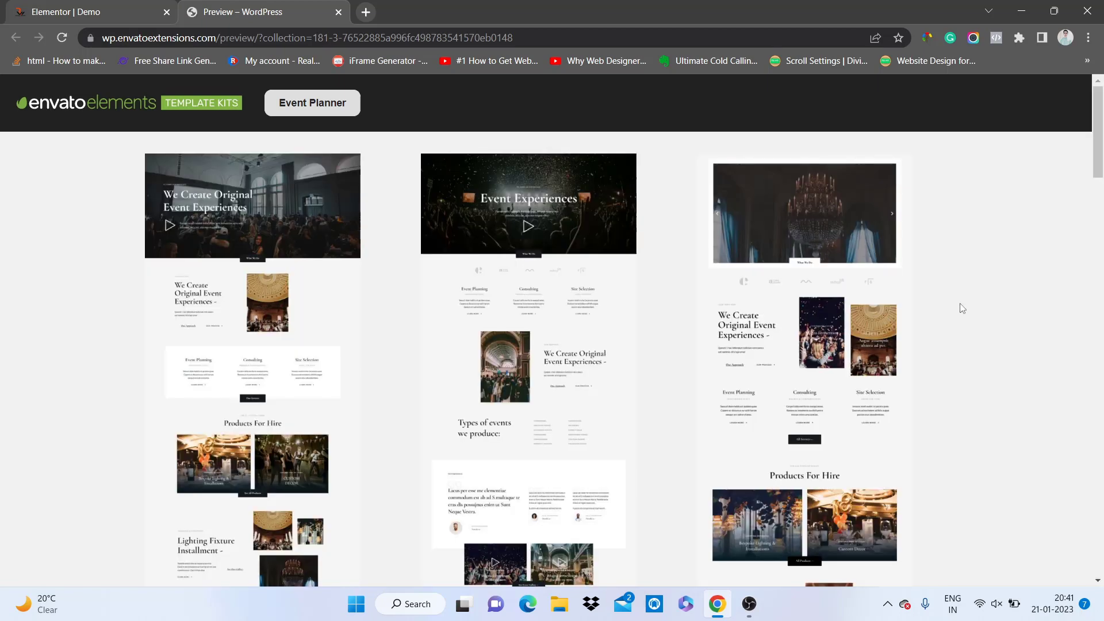
# Scroll the Event Planner kit's pages, then open Home 1's full preview and scroll through it.
pyautogui.scroll(-4, 963, 308)
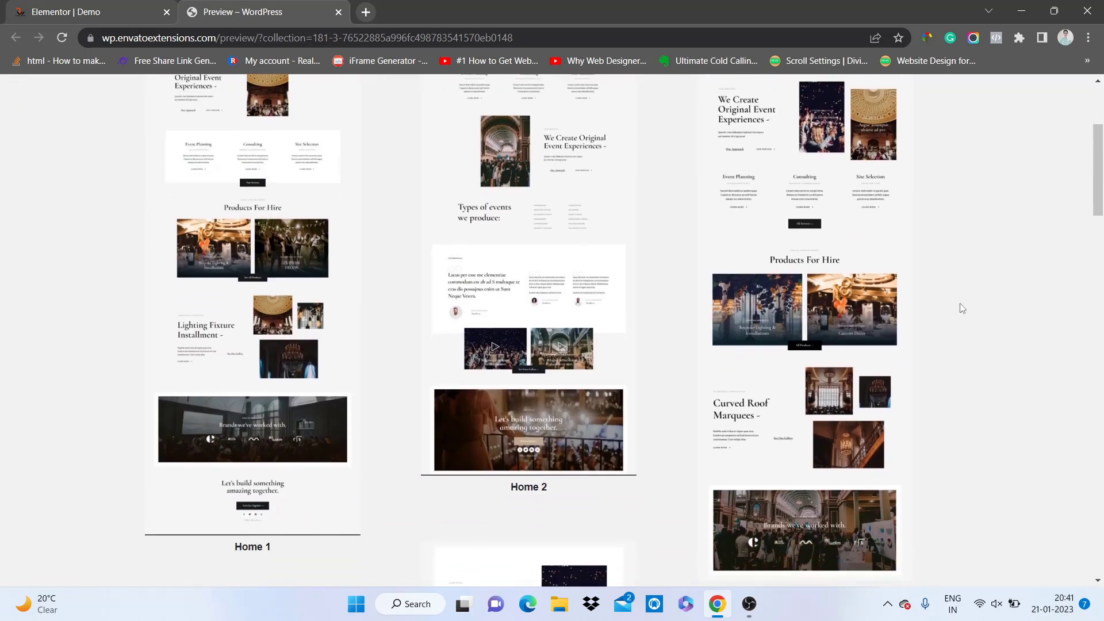
pyautogui.scroll(-1, 943, 312)
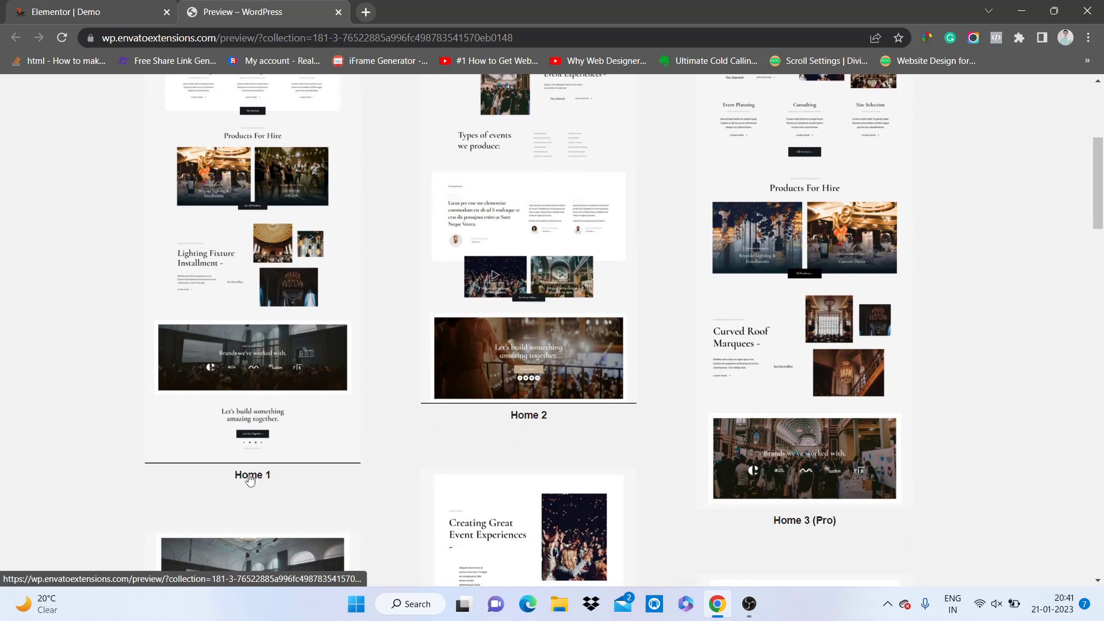
pyautogui.scroll(-3, 834, 460)
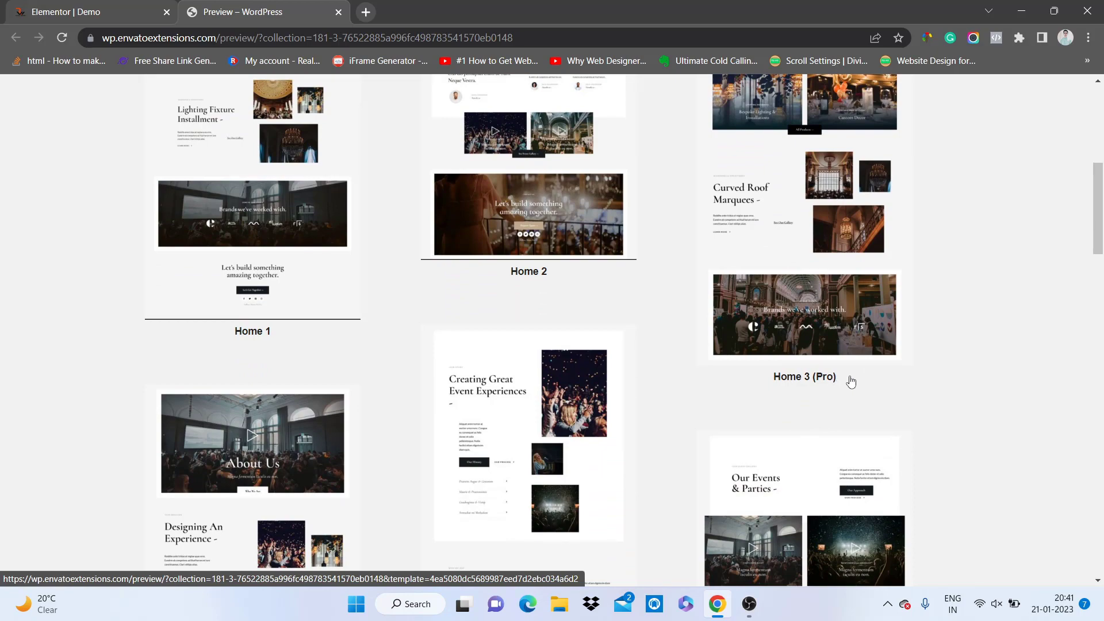
pyautogui.scroll(-6, 851, 382)
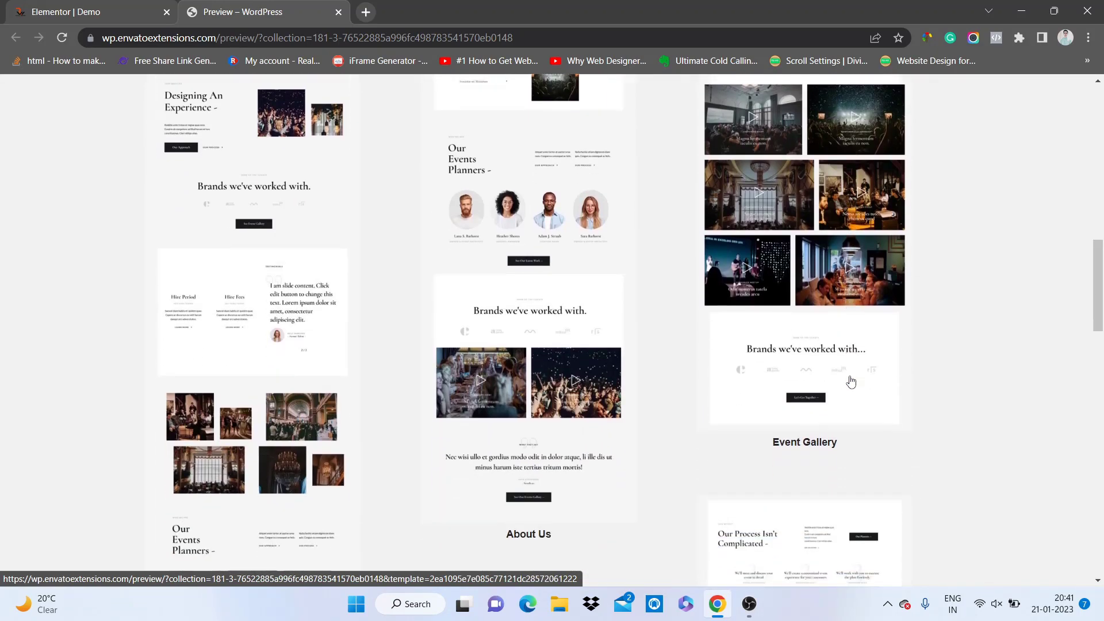
pyautogui.scroll(-4, 851, 381)
pyautogui.scroll(15, 851, 381)
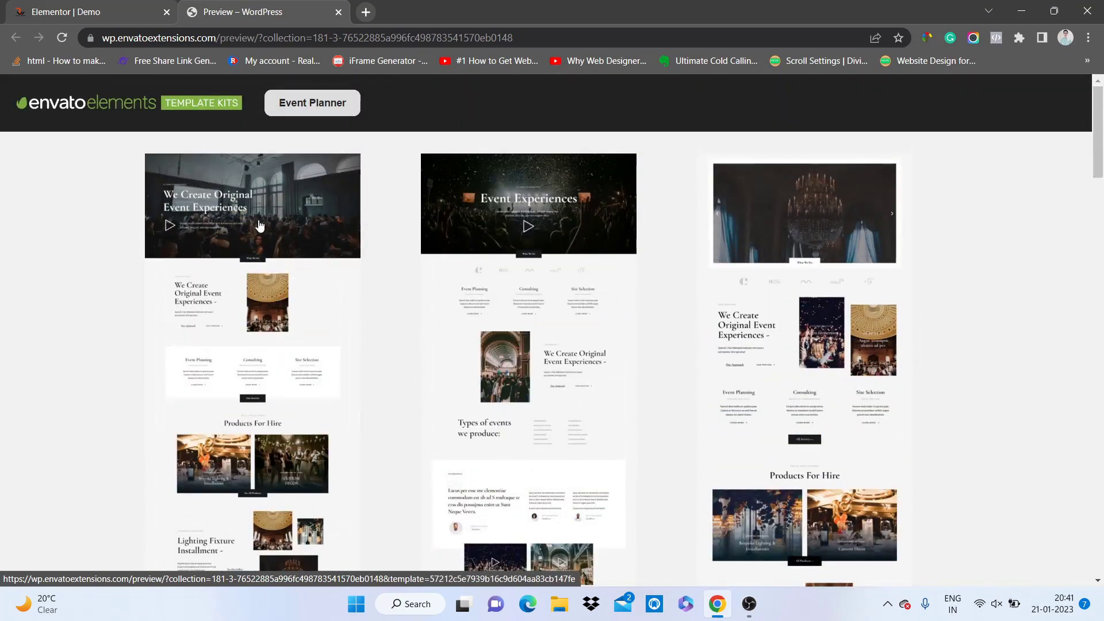
pyautogui.click(259, 226)
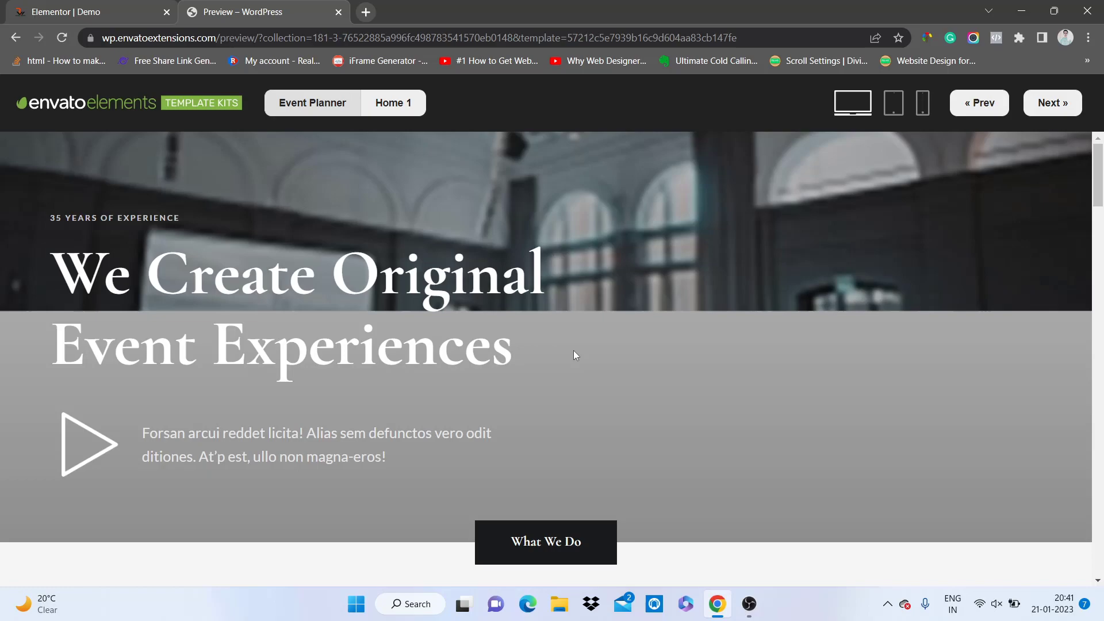
pyautogui.scroll(-5, 574, 352)
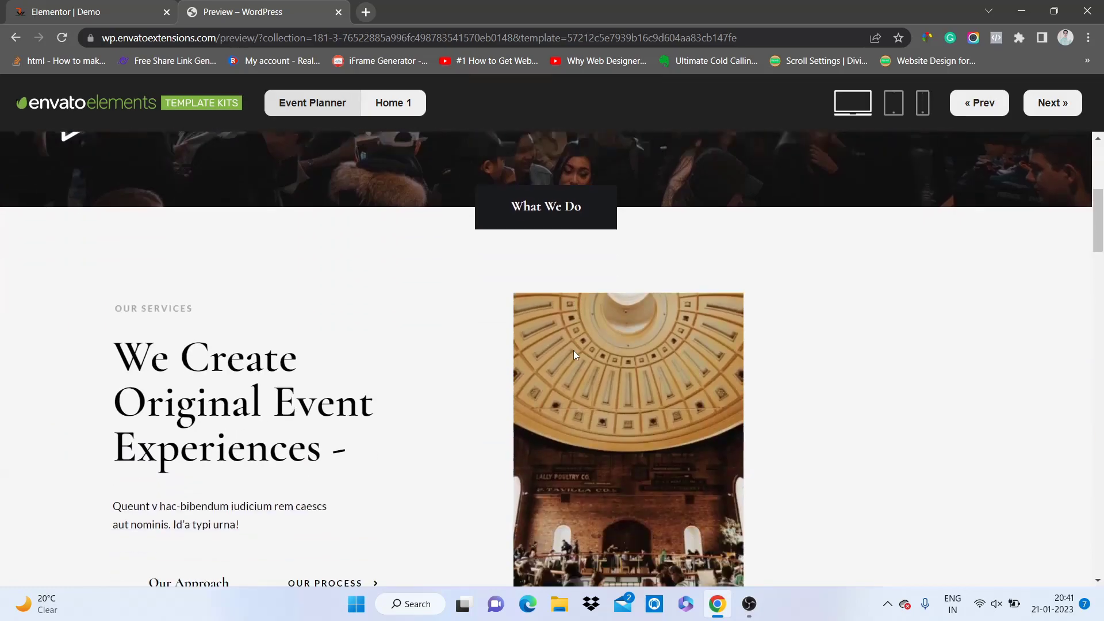
pyautogui.scroll(-10, 574, 350)
pyautogui.scroll(7, 573, 351)
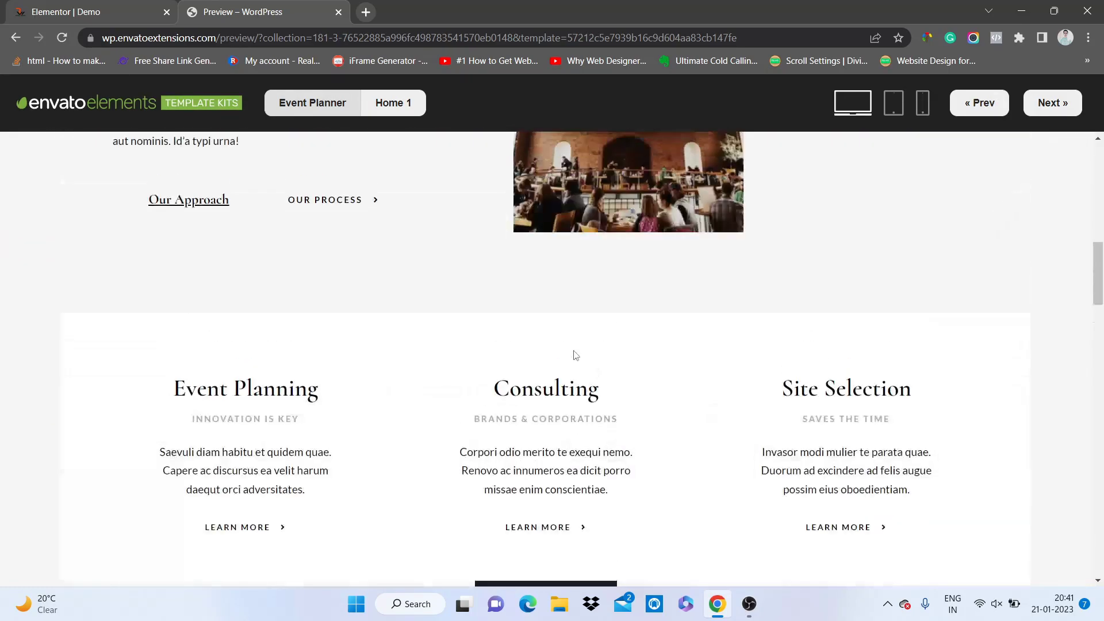
pyautogui.scroll(10, 575, 353)
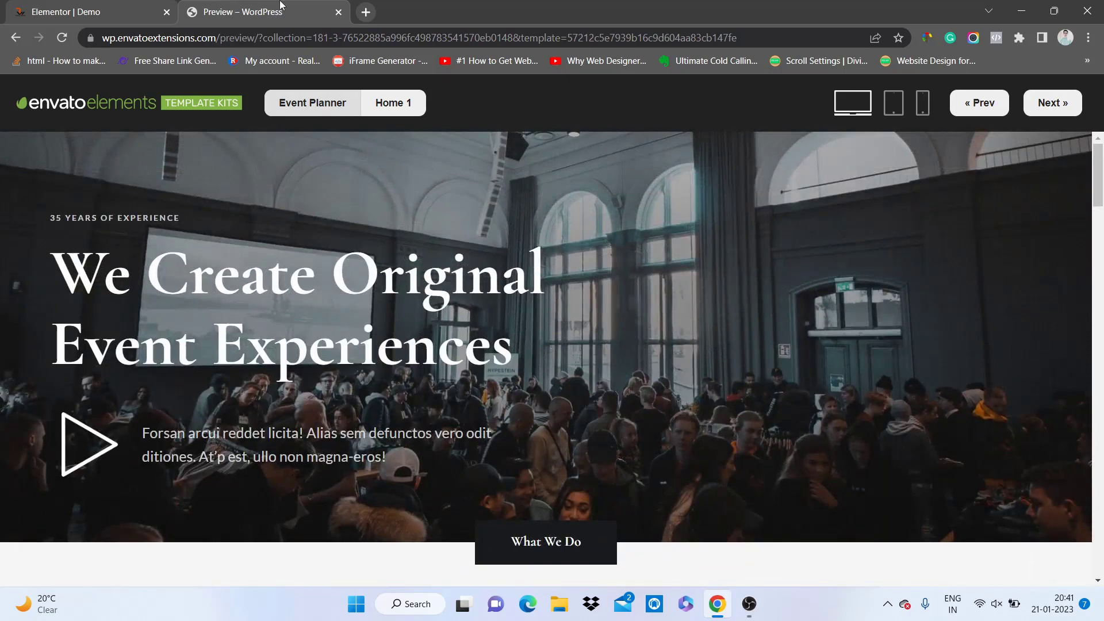
# Back in Elementor, install the free Event Planner kit and view its Home 1–3 templates.
pyautogui.click(137, 14)
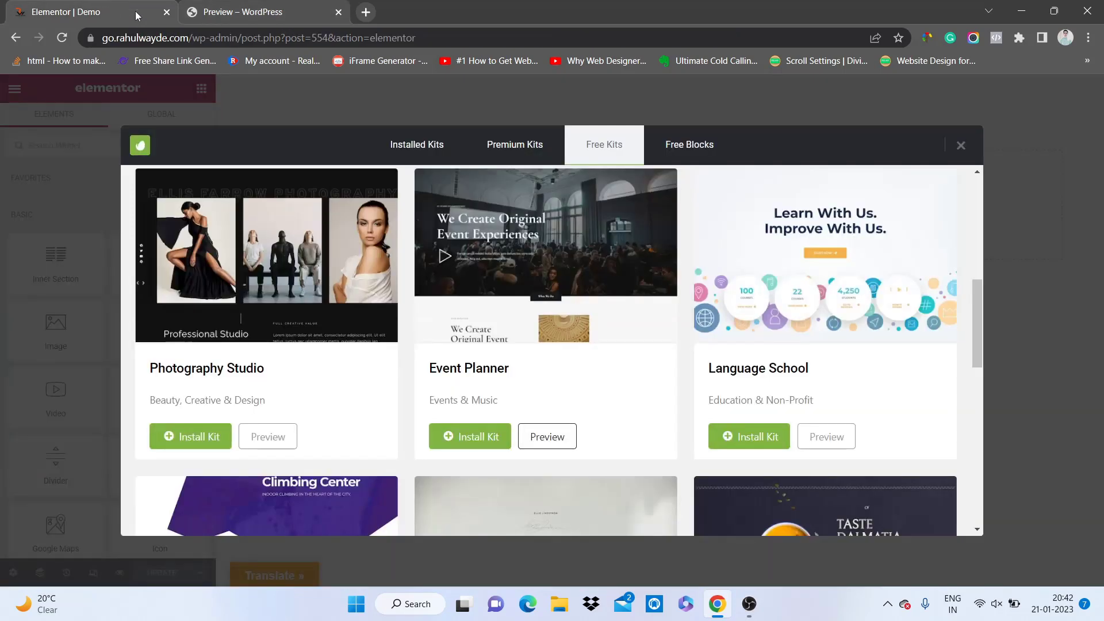
pyautogui.click(465, 437)
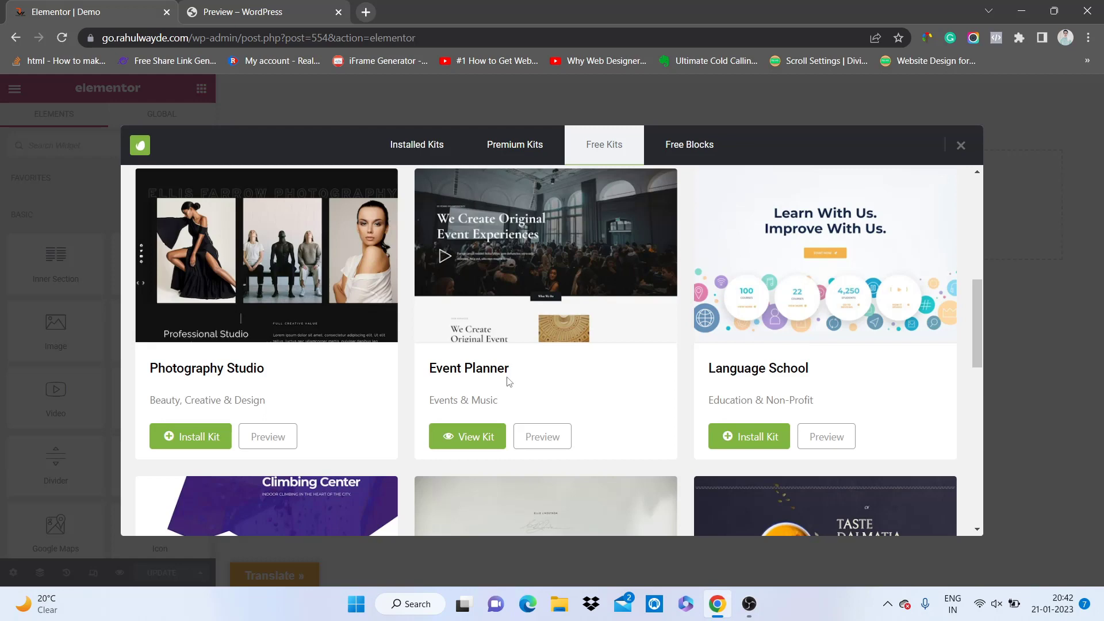
pyautogui.click(483, 439)
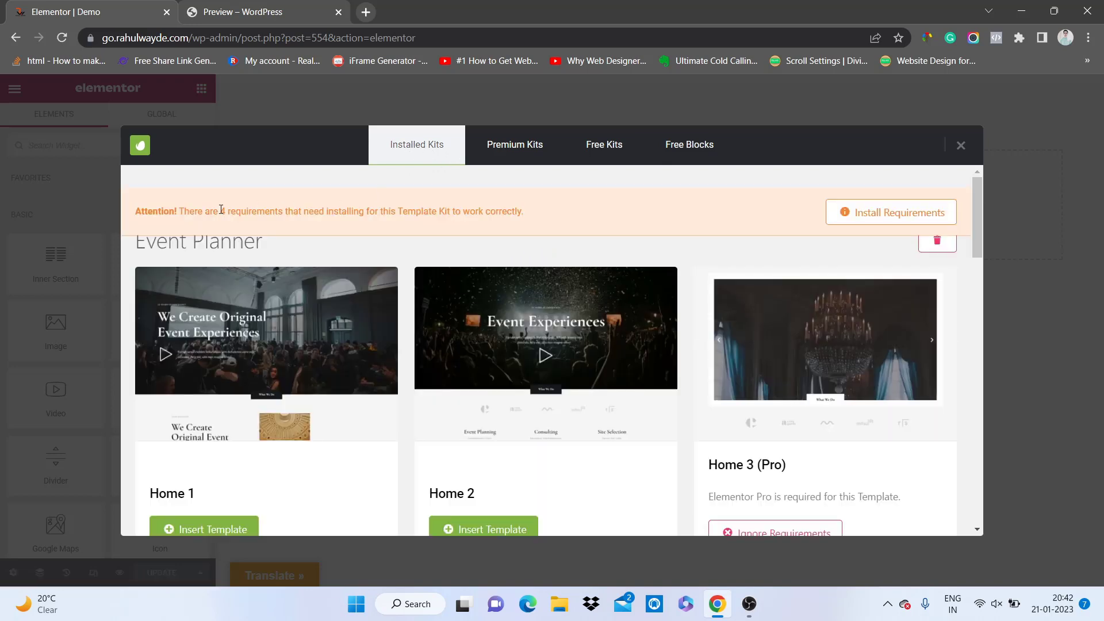
pyautogui.moveTo(220, 211); pyautogui.dragTo(375, 212)
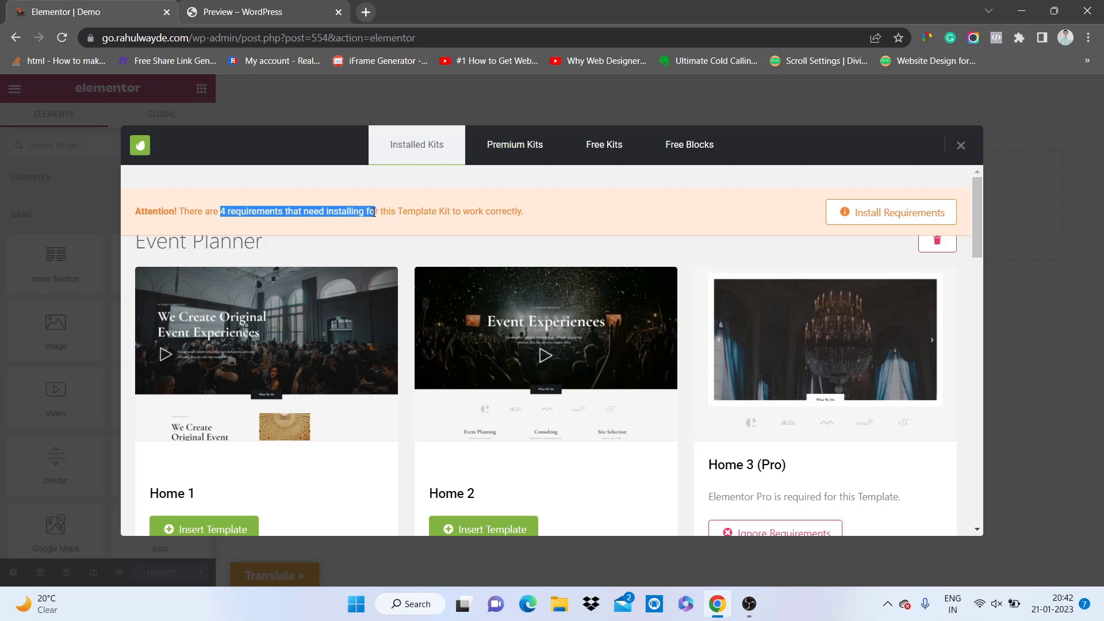
pyautogui.click(403, 212)
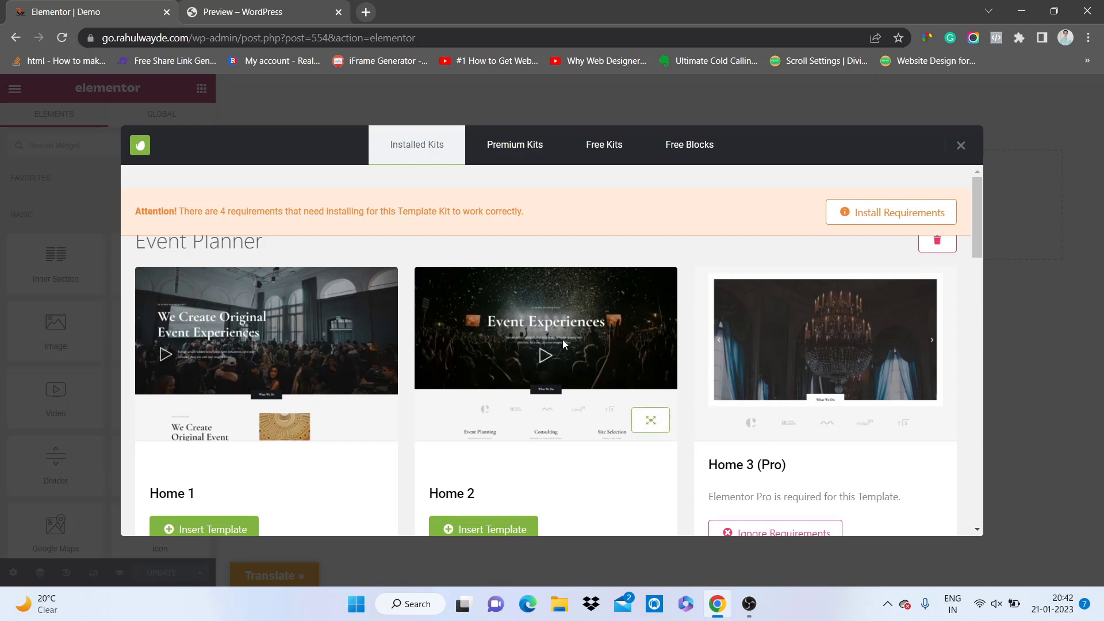
pyautogui.scroll(-1, 563, 339)
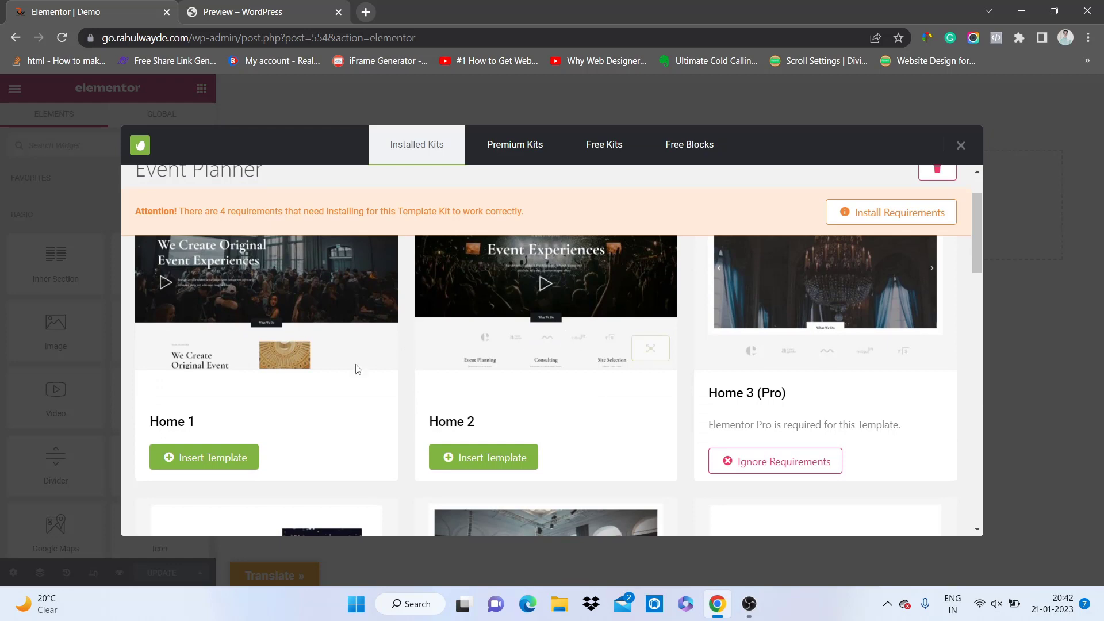
pyautogui.click(149, 420)
pyautogui.moveTo(476, 423); pyautogui.dragTo(442, 421)
pyautogui.click(443, 422)
pyautogui.moveTo(737, 394); pyautogui.dragTo(758, 395)
pyautogui.click(758, 395)
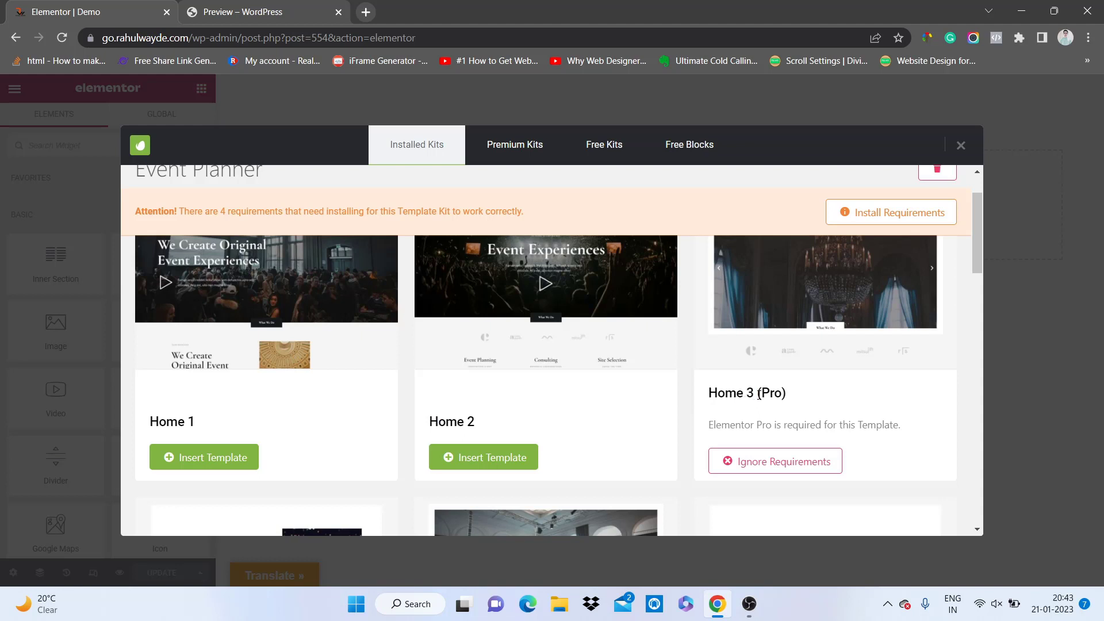
pyautogui.doubleClick(352, 211)
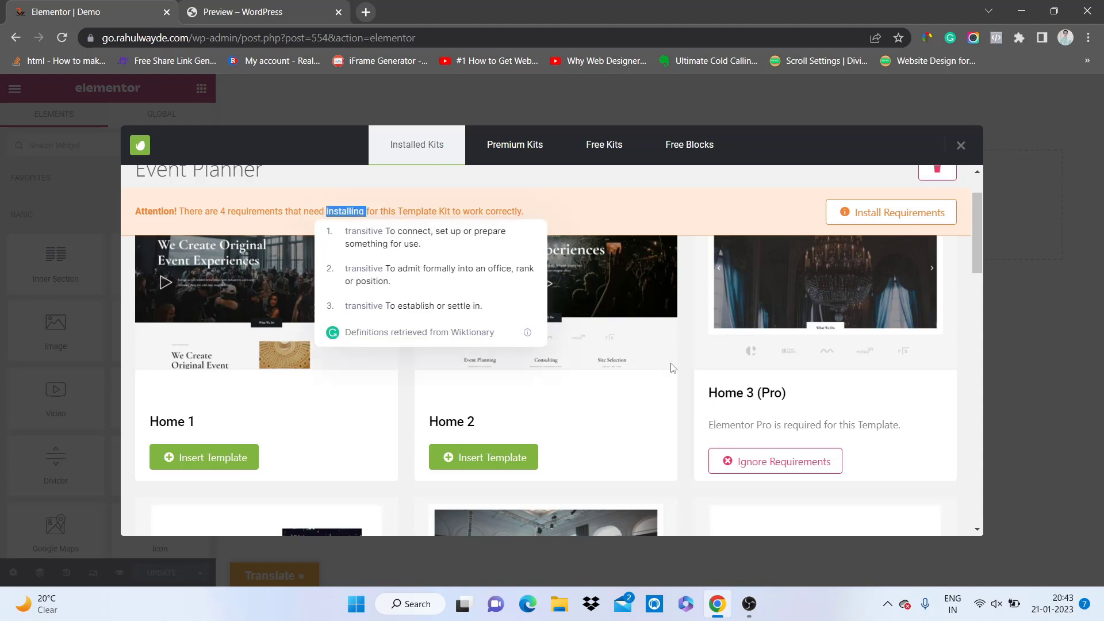
pyautogui.click(370, 201)
pyautogui.moveTo(761, 394); pyautogui.dragTo(781, 394)
pyautogui.click(795, 398)
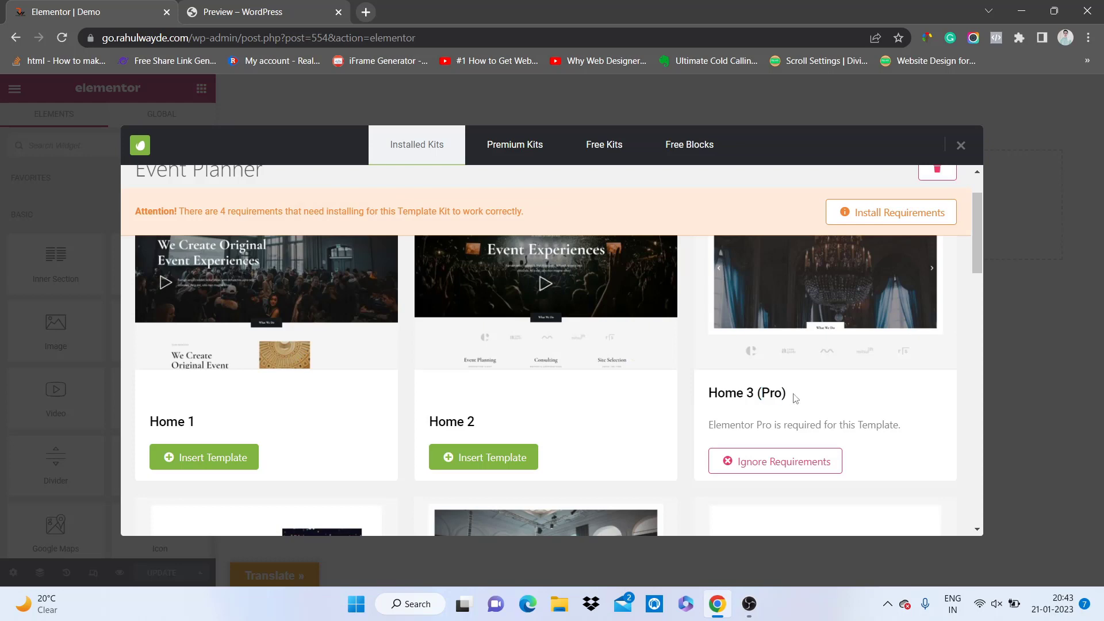
pyautogui.doubleClick(413, 210)
pyautogui.click(403, 210)
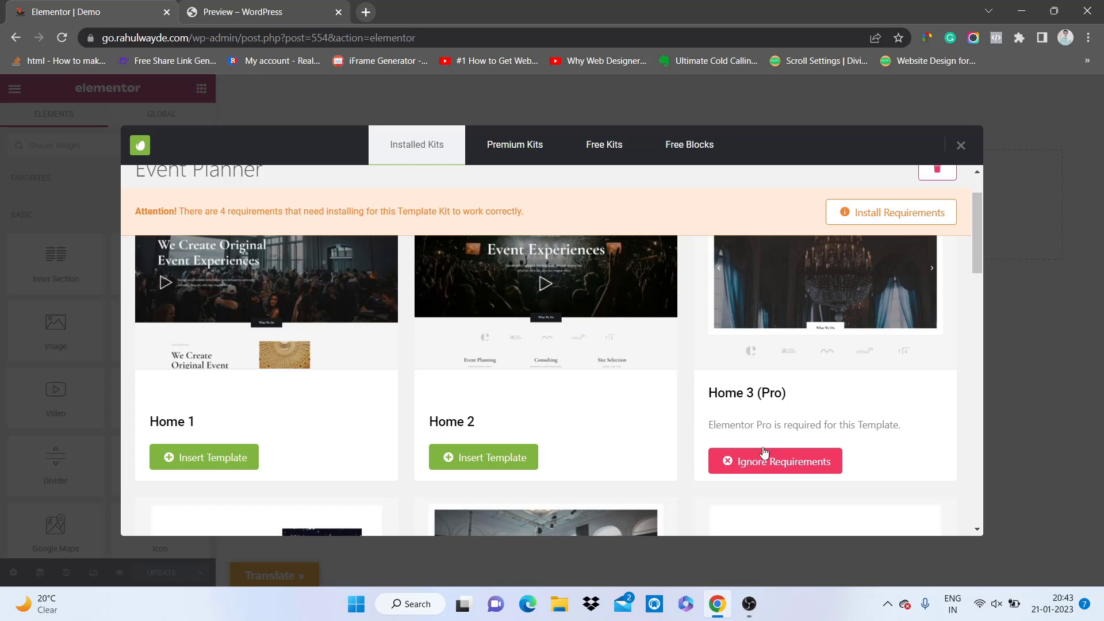
pyautogui.scroll(-4, 667, 410)
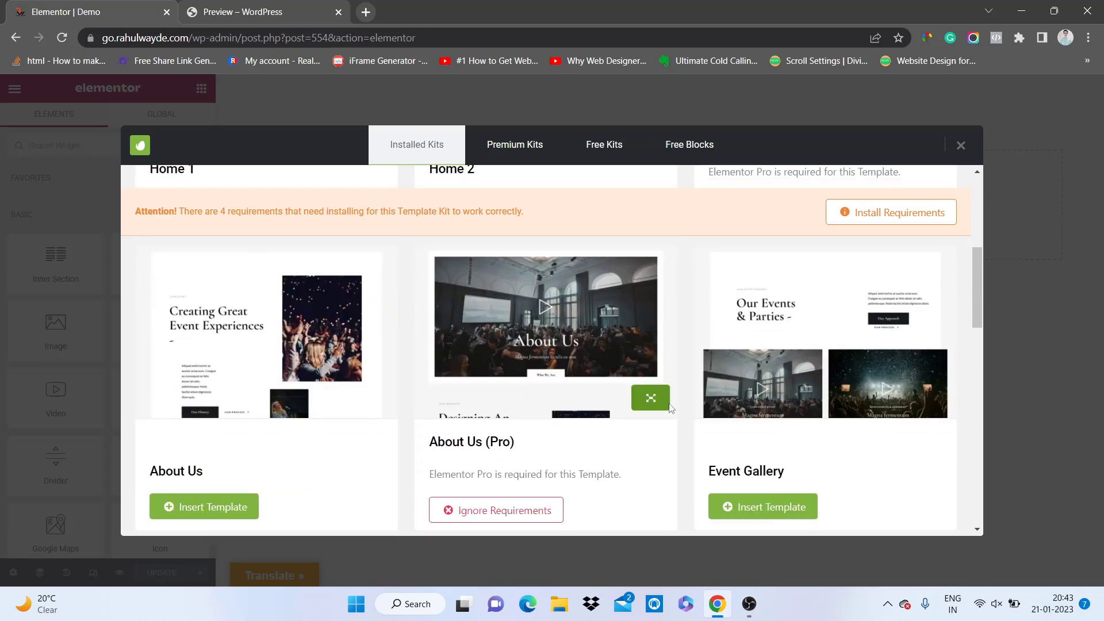
pyautogui.scroll(-3, 671, 409)
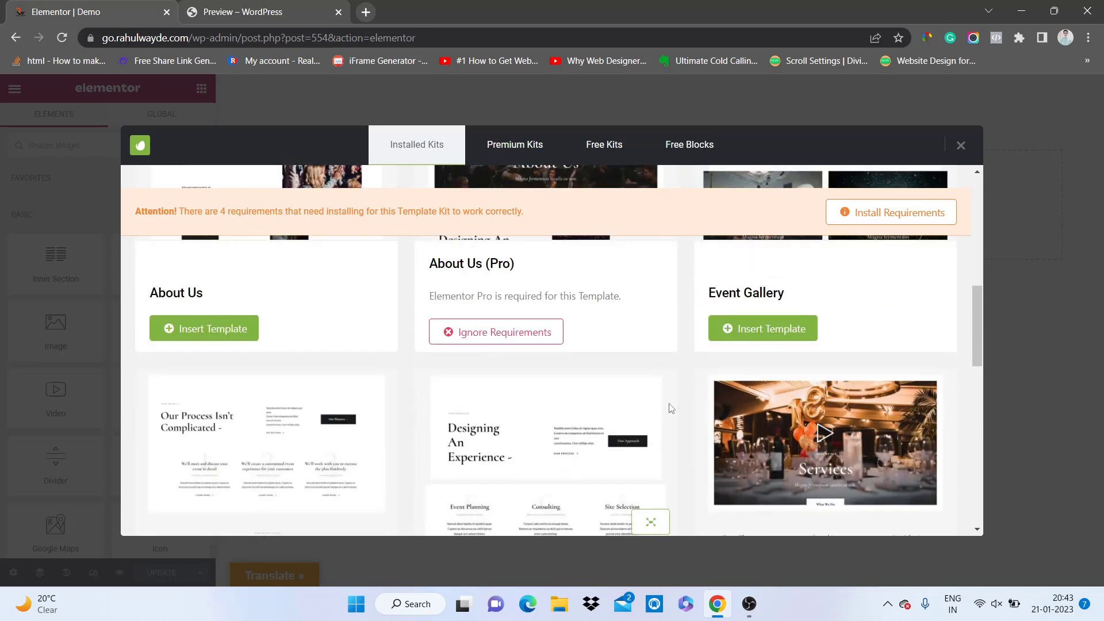
pyautogui.scroll(-5, 671, 409)
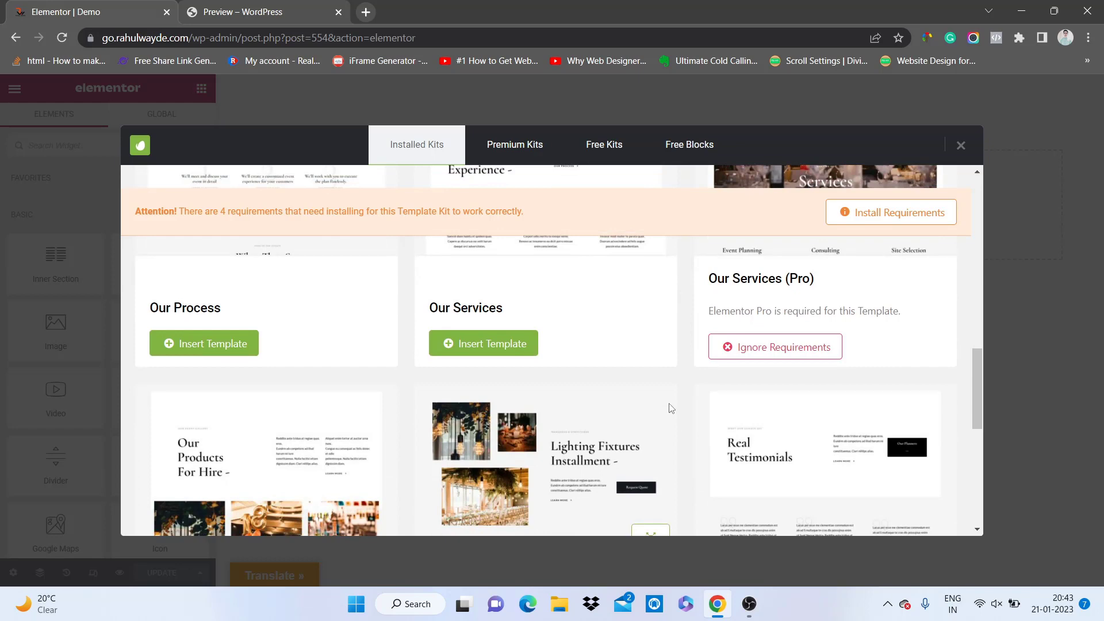
pyautogui.scroll(12, 671, 408)
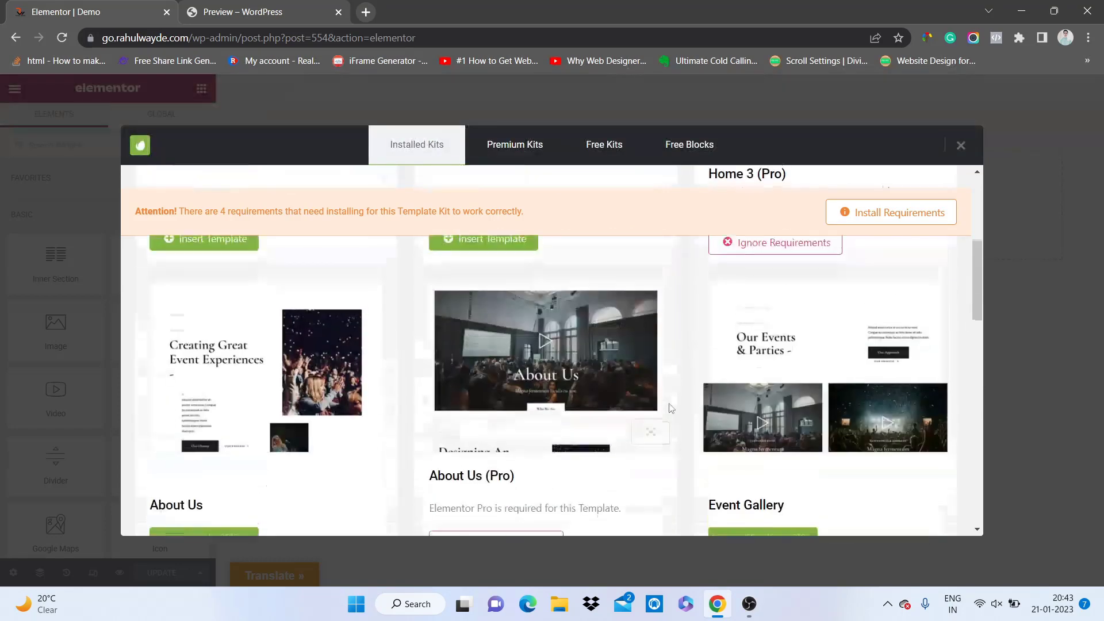
pyautogui.scroll(-1, 667, 408)
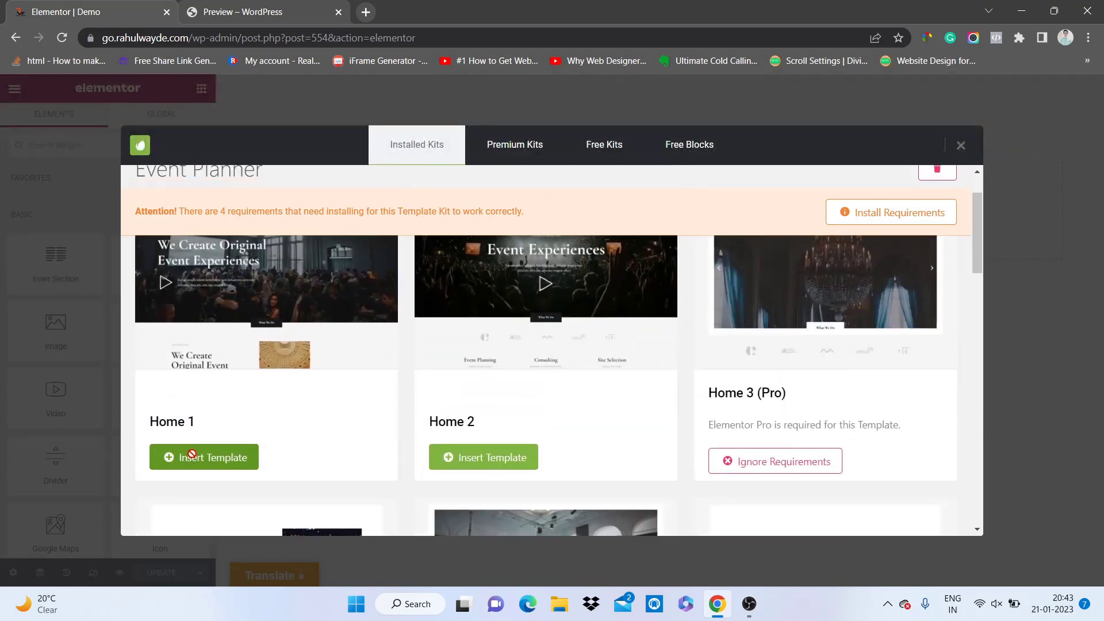
# Insert the Event Planner Home 1 template and scroll the canvas down to its closing section.
pyautogui.click(190, 456)
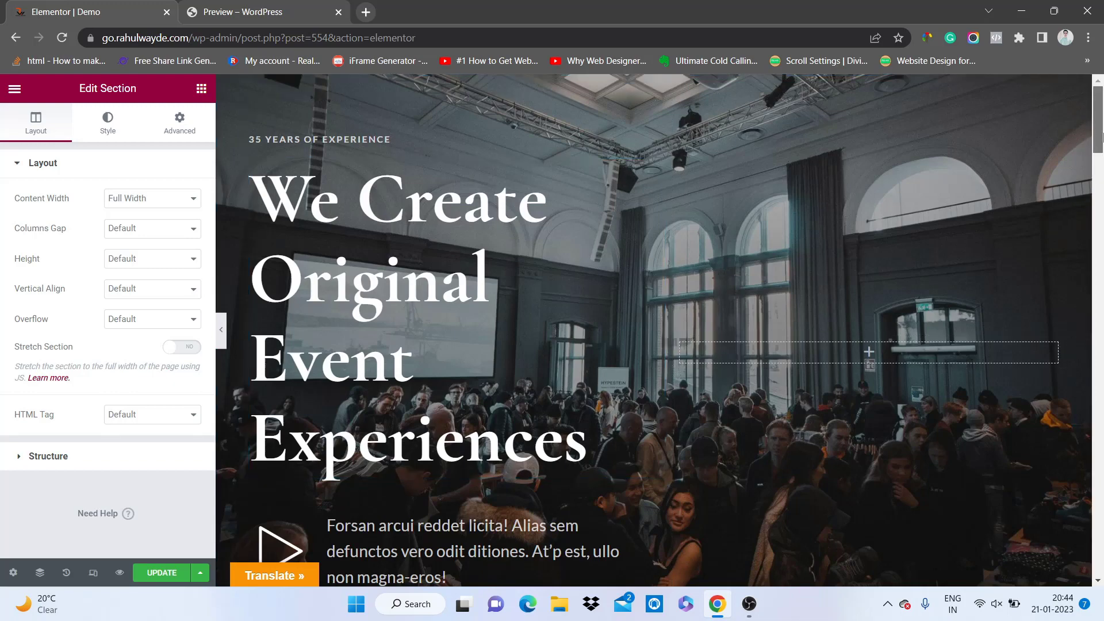
pyautogui.moveTo(1100, 138); pyautogui.dragTo(1101, 163)
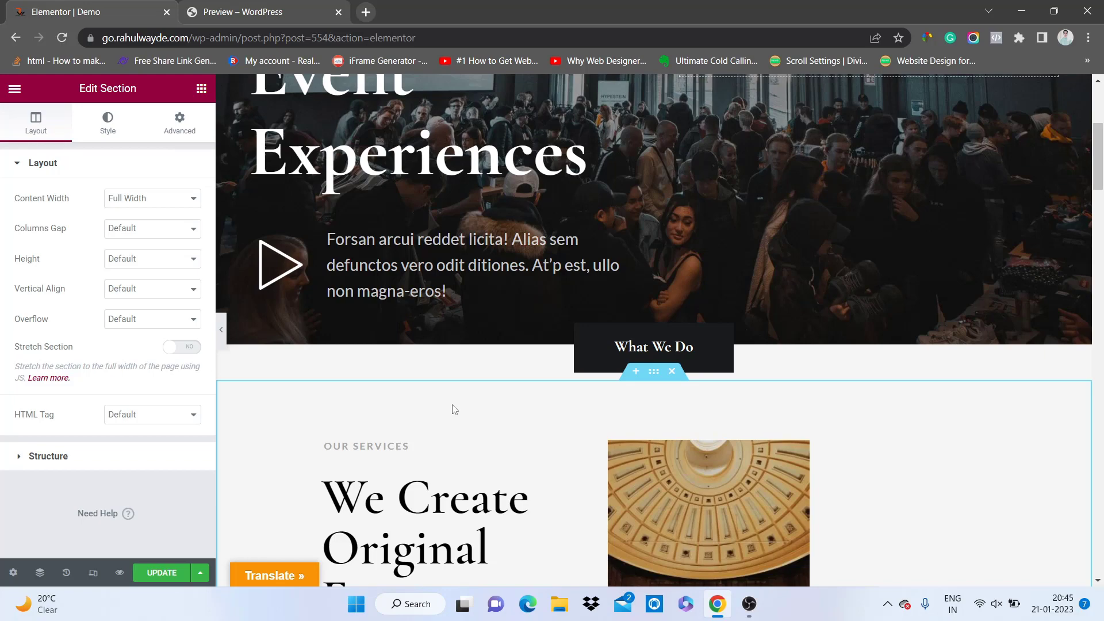
pyautogui.moveTo(1100, 156); pyautogui.dragTo(1101, 559)
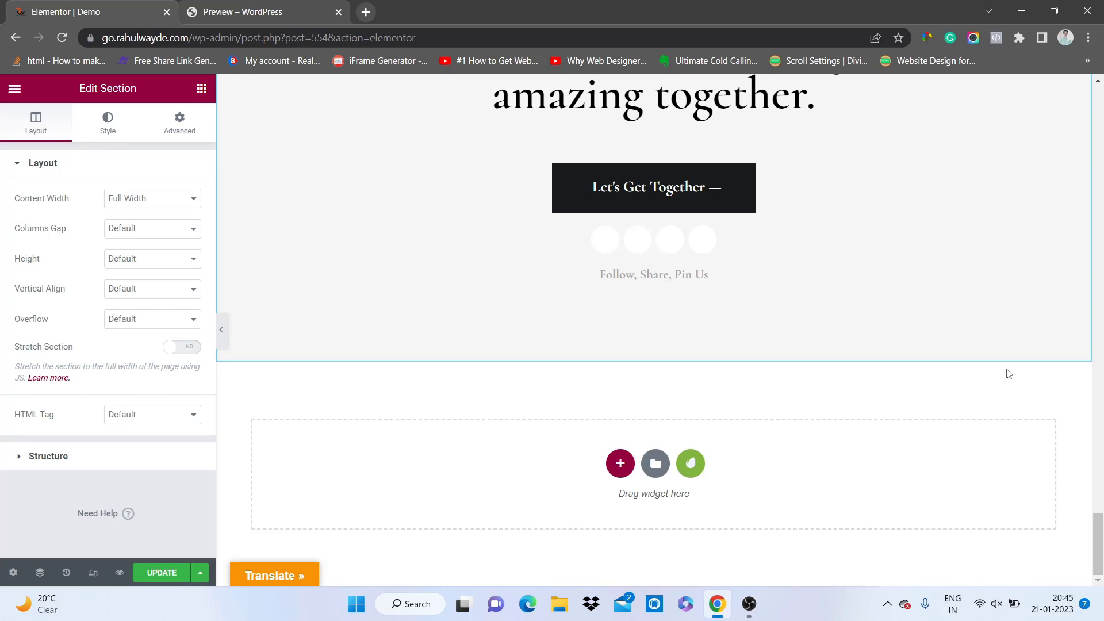
# Open the Envato Elements Free Blocks and scroll through the About block templates.
pyautogui.click(690, 464)
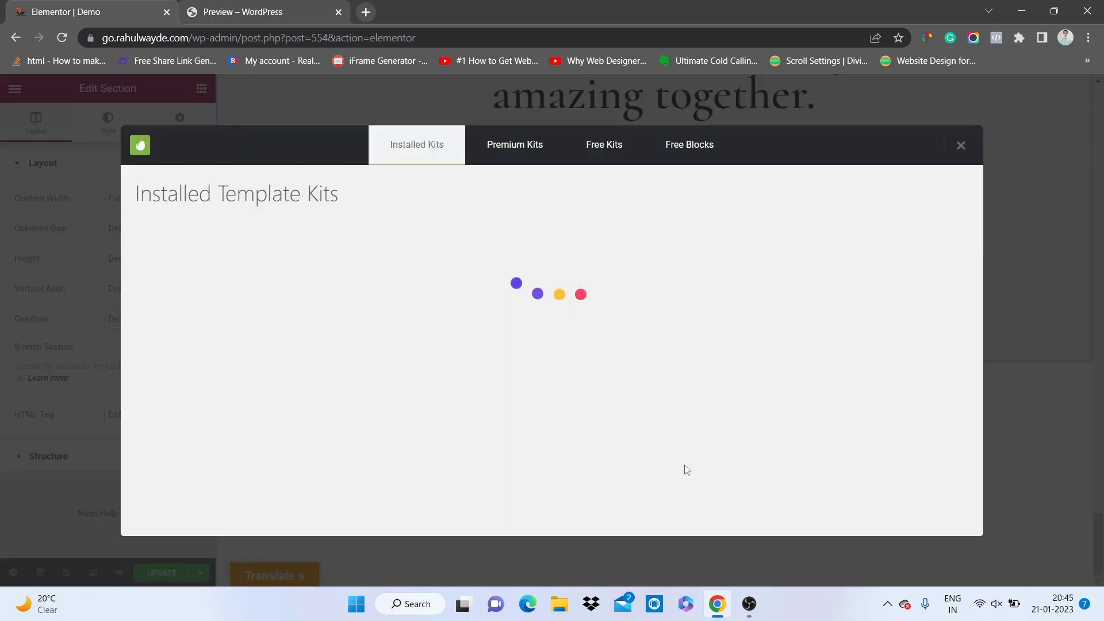
pyautogui.click(609, 157)
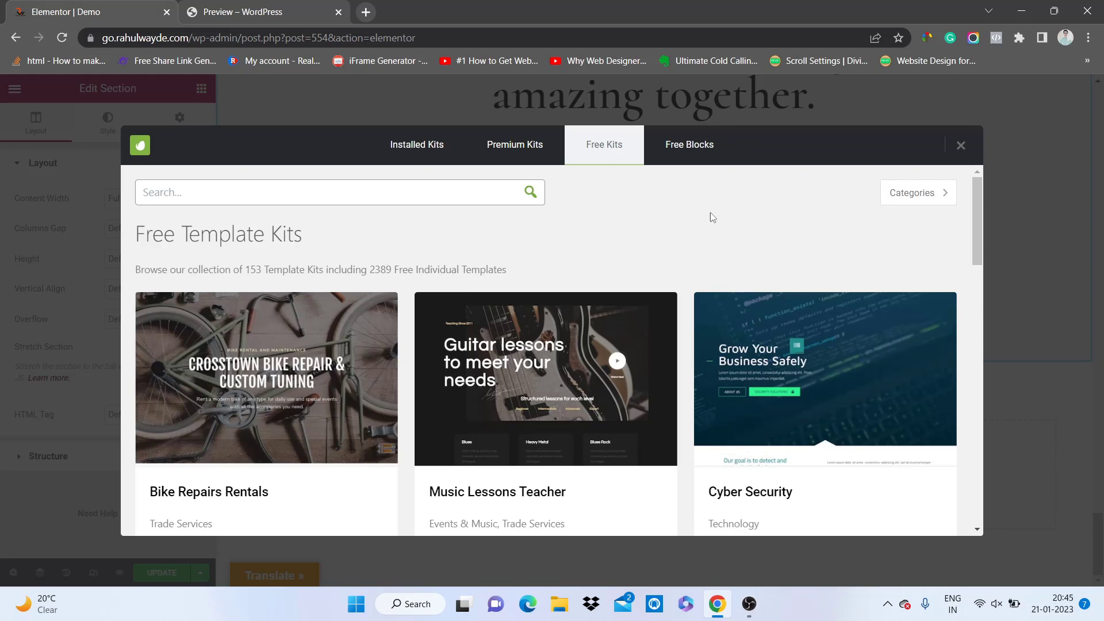
pyautogui.click(684, 151)
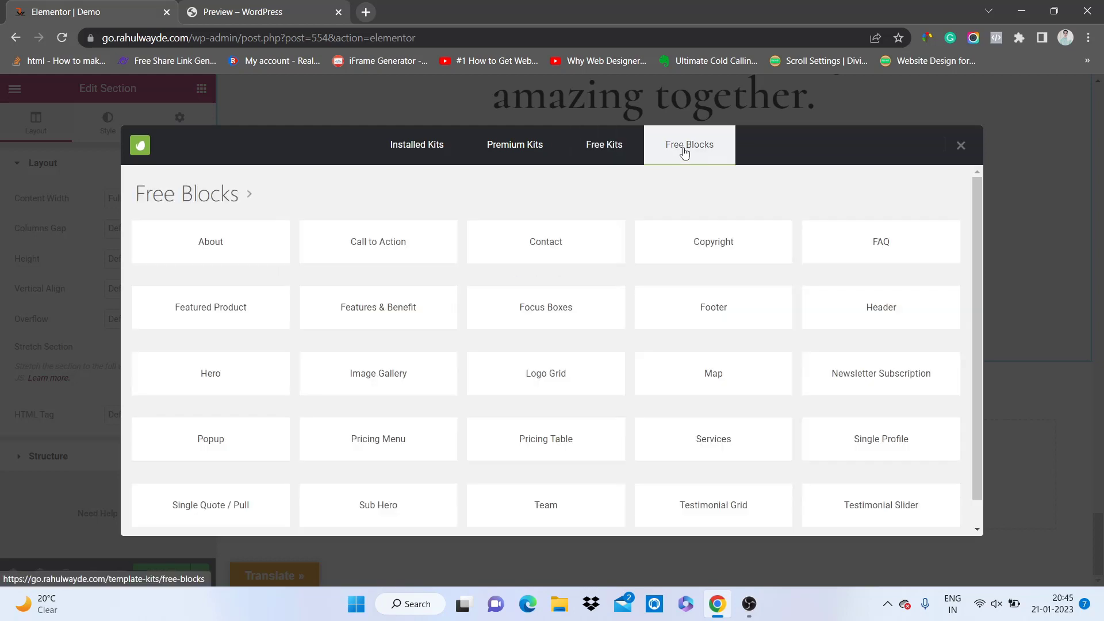
pyautogui.click(229, 251)
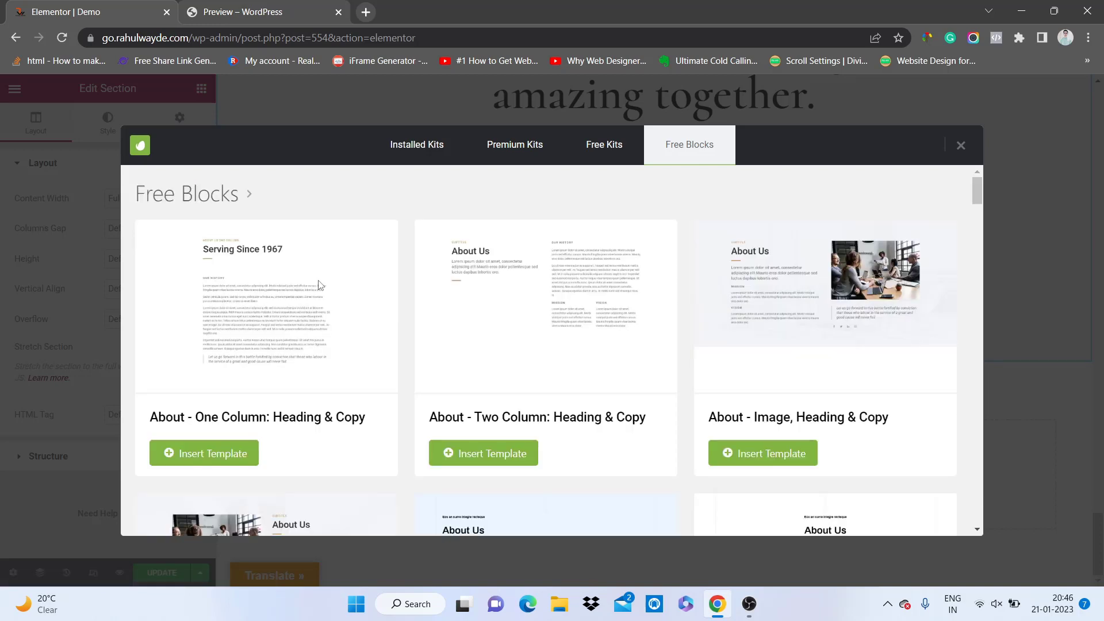
pyautogui.scroll(-1, 883, 340)
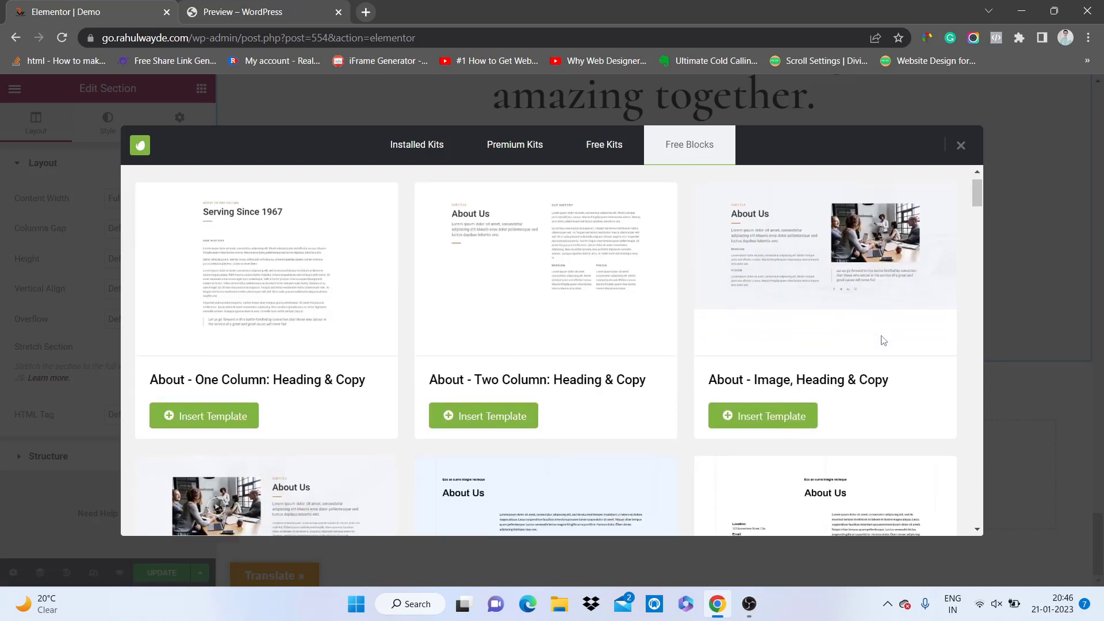
pyautogui.scroll(-8, 883, 340)
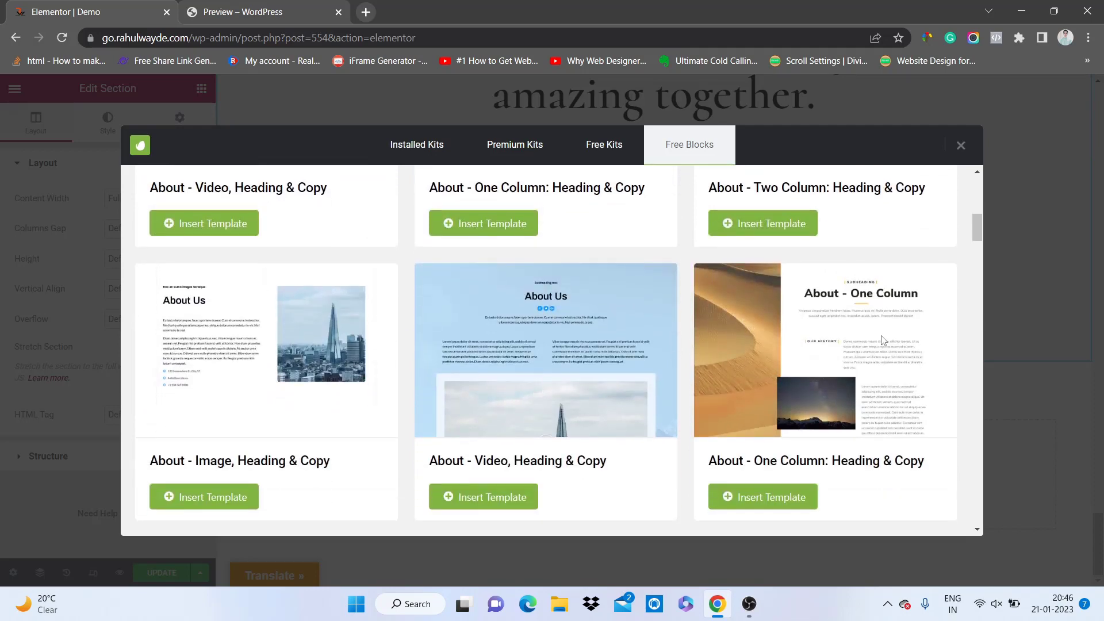
pyautogui.scroll(3, 661, 361)
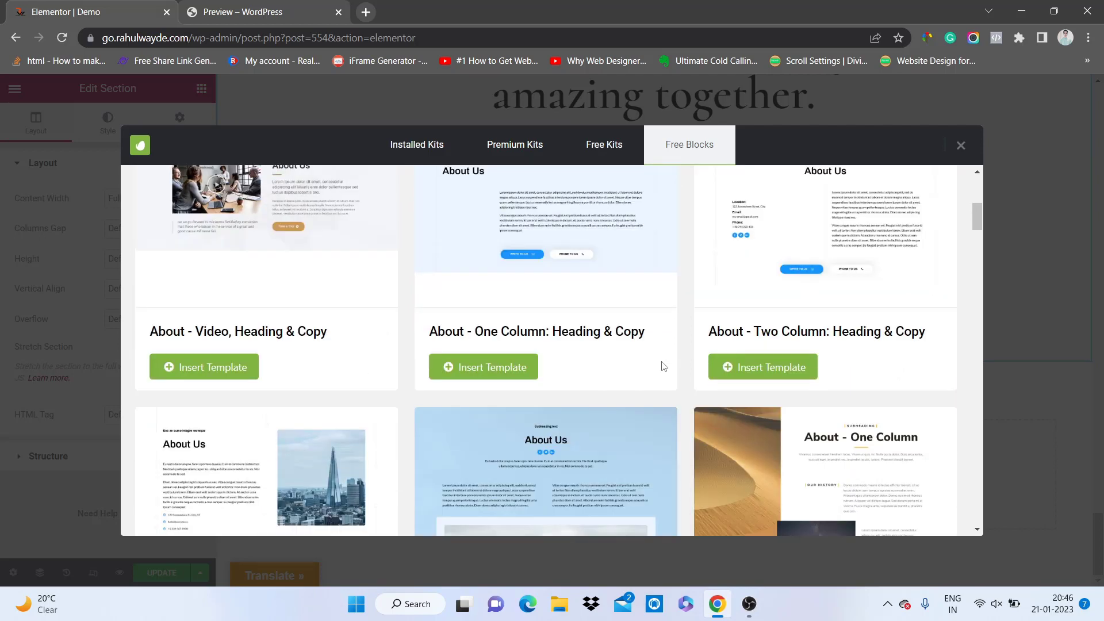
# Switch the Envato Elements library back to the Free Kits list of 153 kits.
pyautogui.click(613, 166)
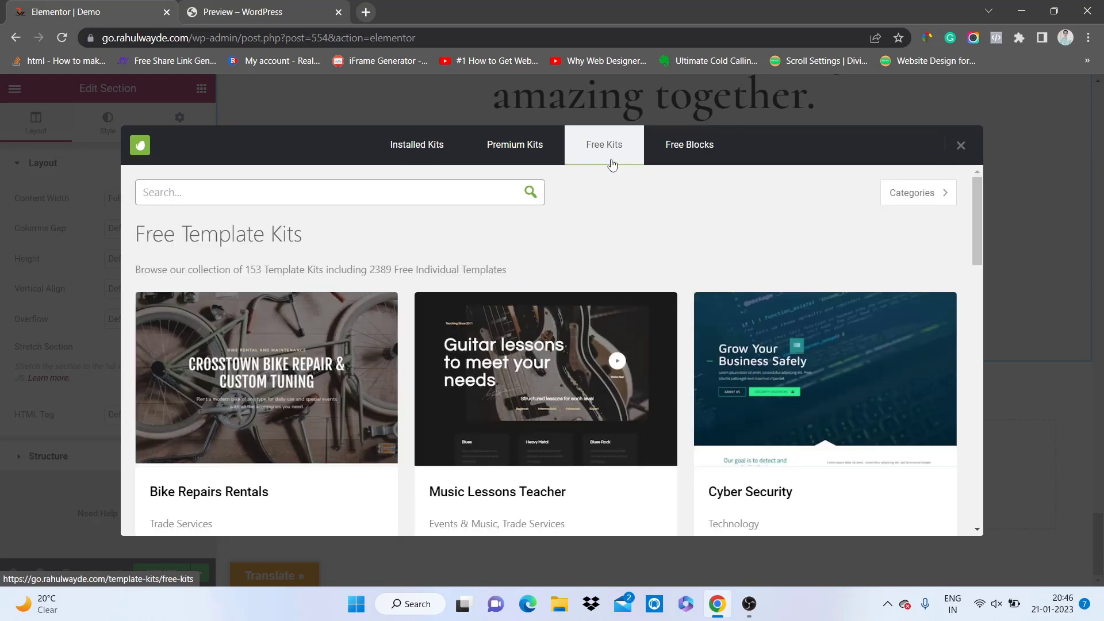